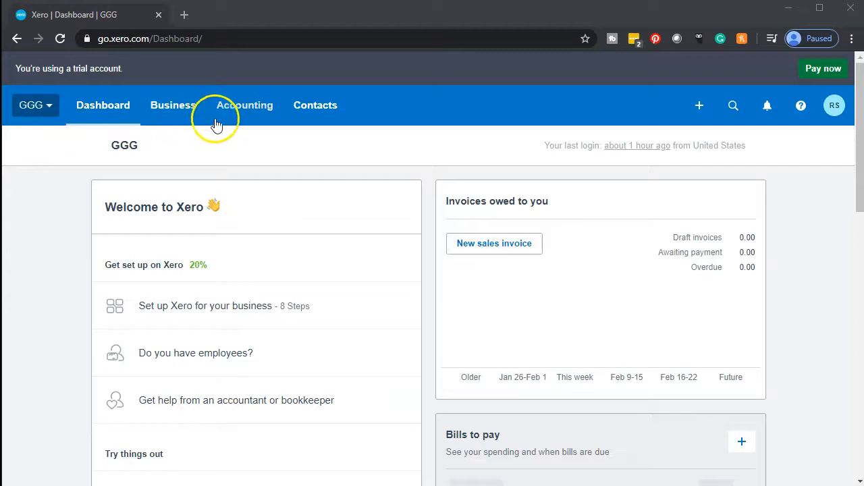
Open the Balance Sheet report and duplicate its browser tab
click(239, 108)
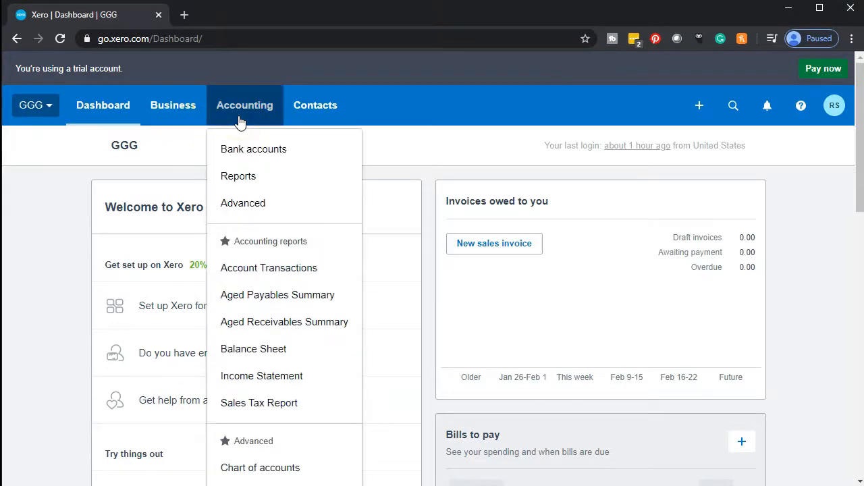
click(242, 350)
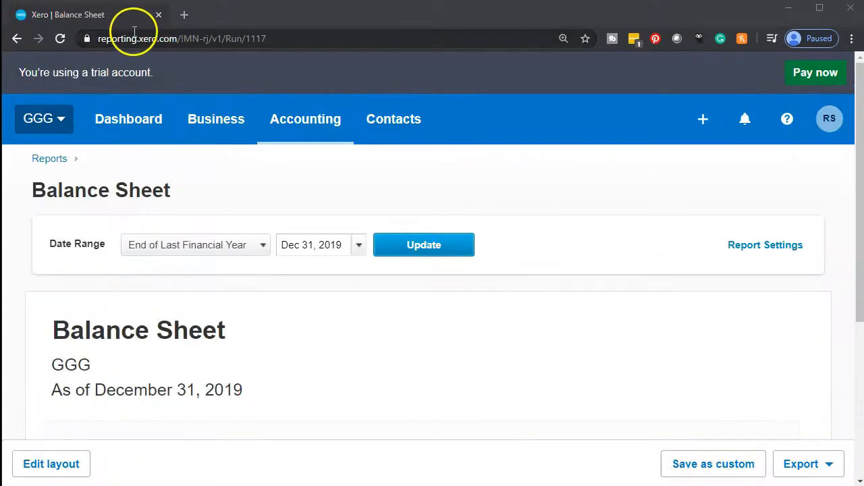
right_click(118, 16)
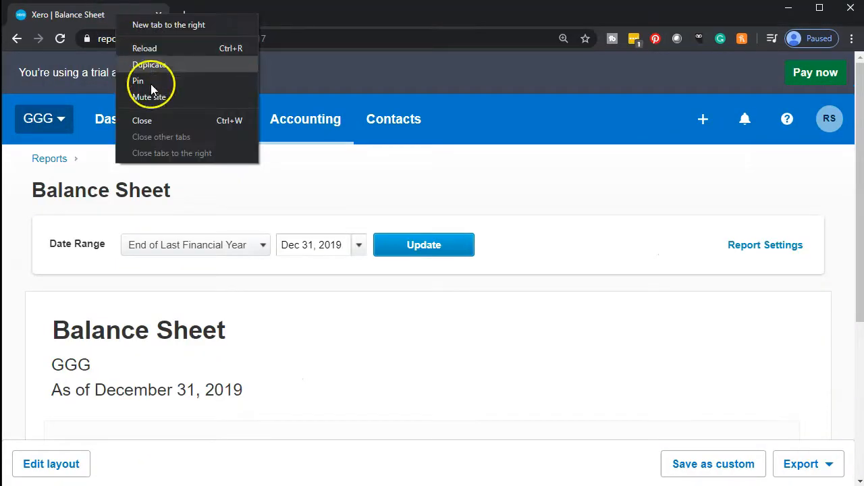
click(167, 67)
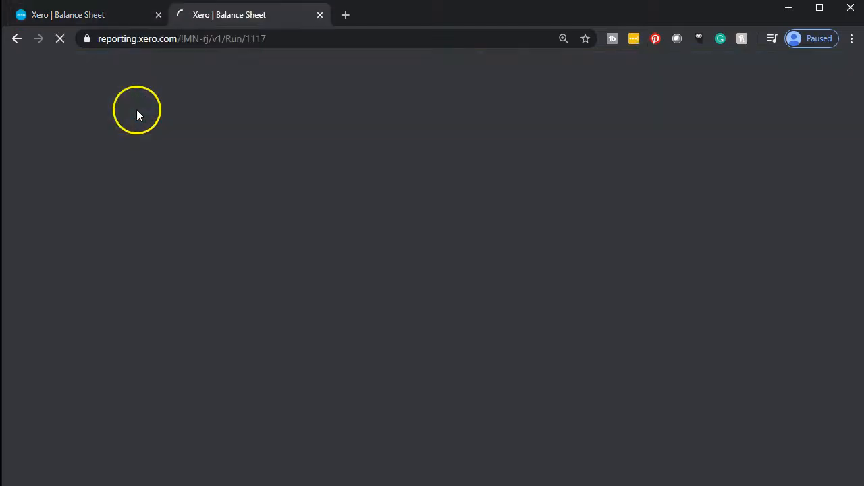
Open the Income Statement report in the original browser tab and duplicate that tab
click(105, 16)
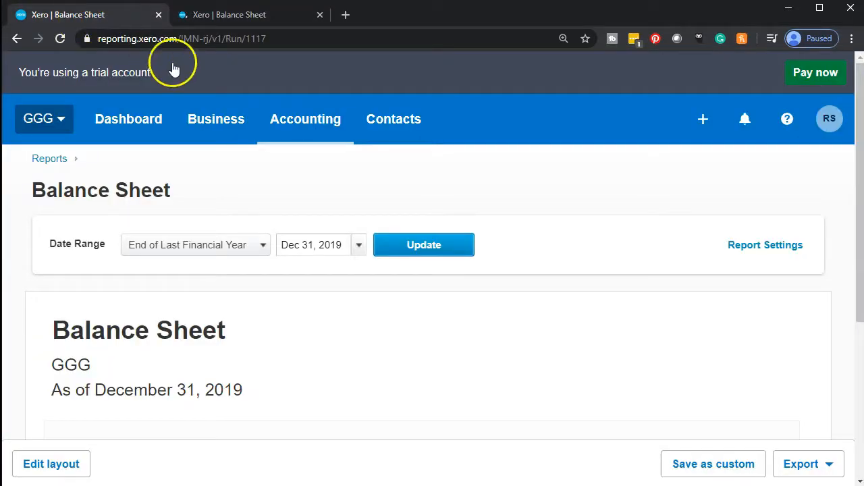
click(304, 116)
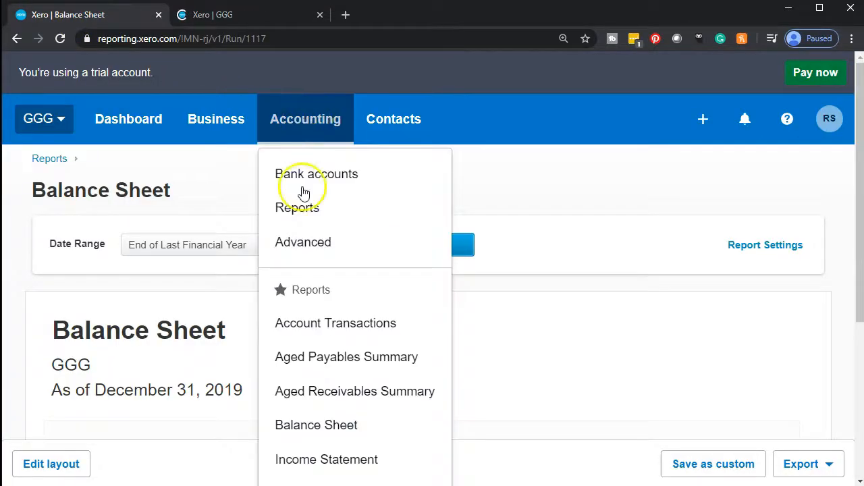
click(345, 461)
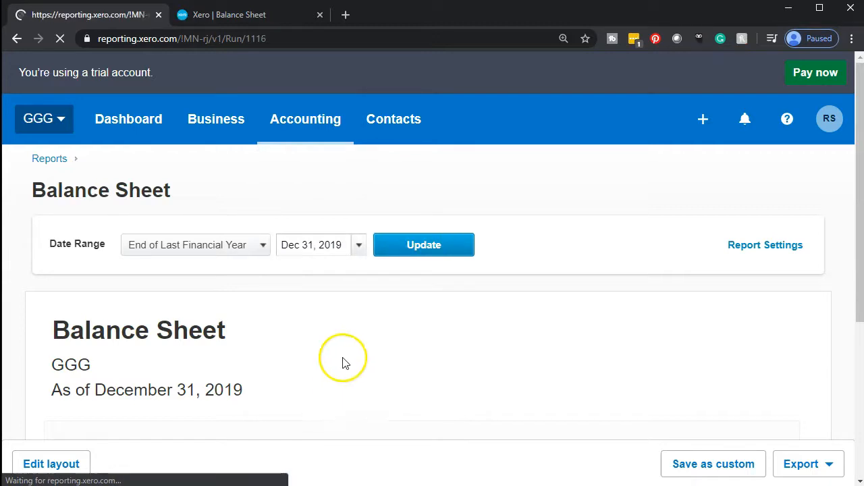
right_click(107, 15)
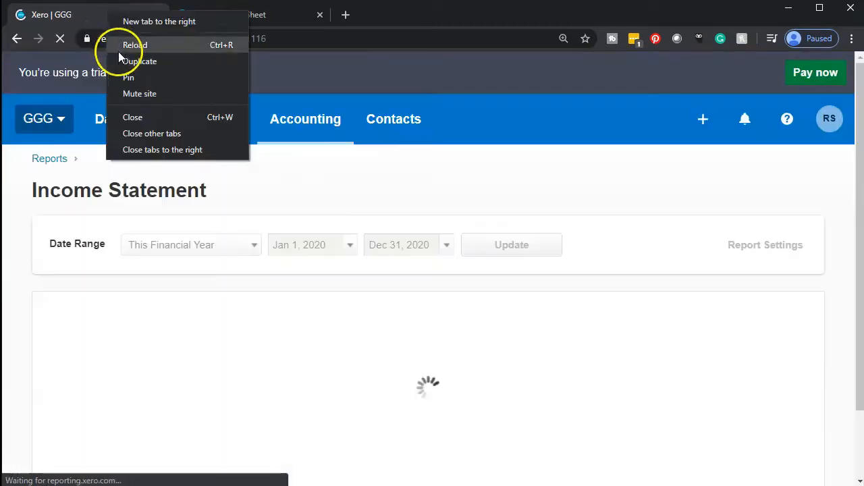
click(124, 60)
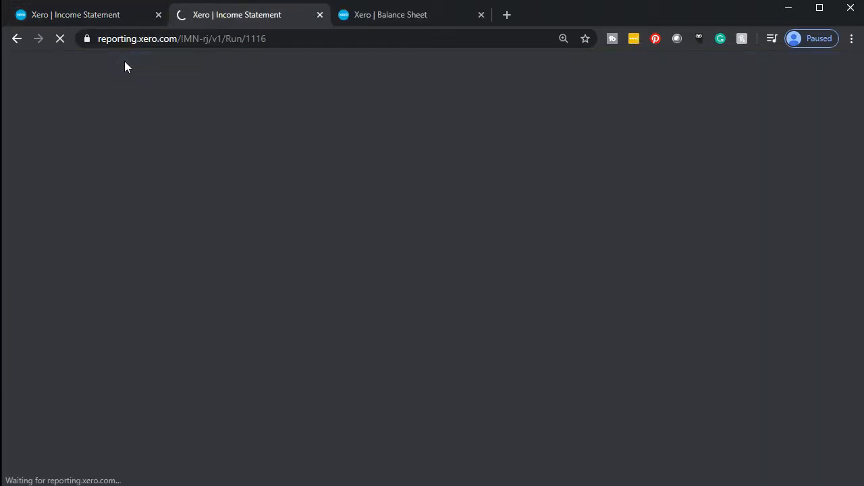
From the full reports list, open the Bank Reconciliation Summary report in the original browser tab
click(97, 14)
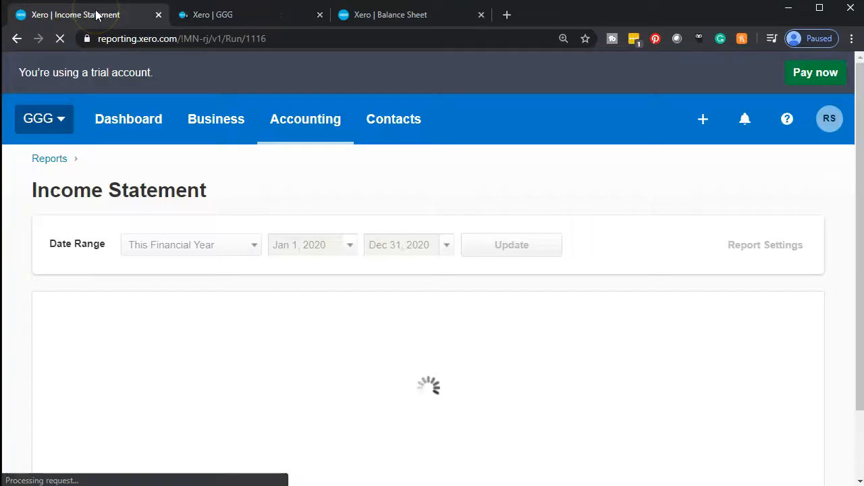
click(315, 128)
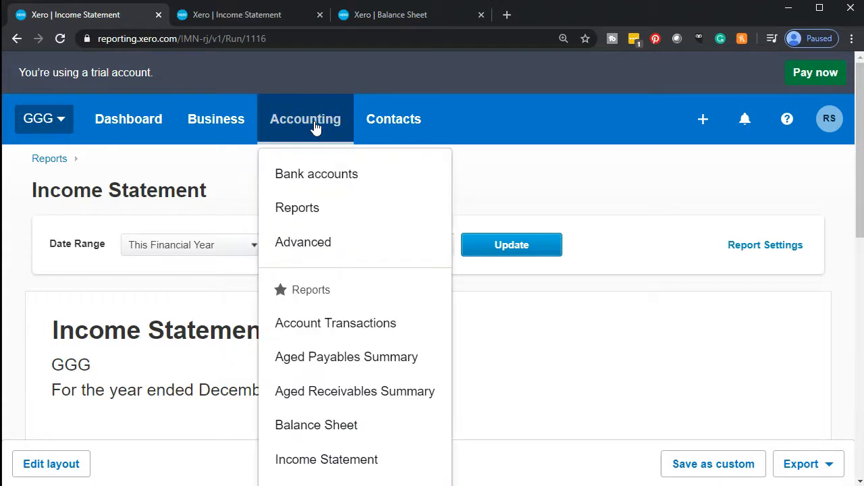
click(325, 220)
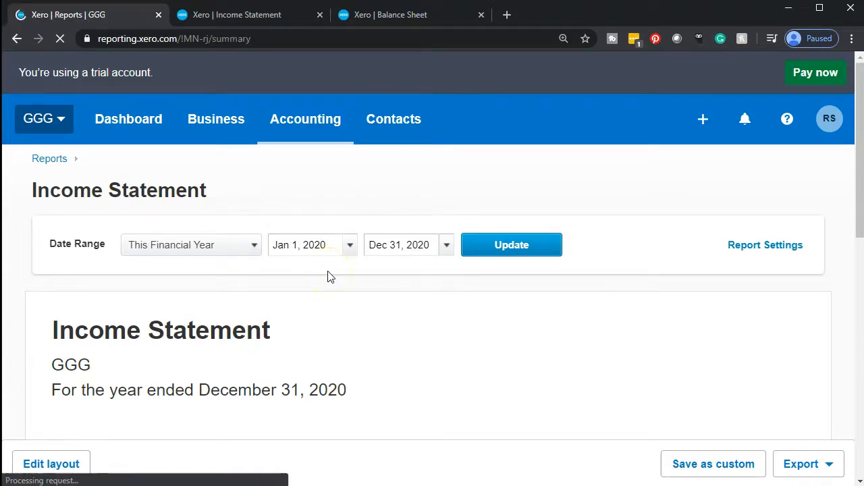
scroll(330, 275, down, 8)
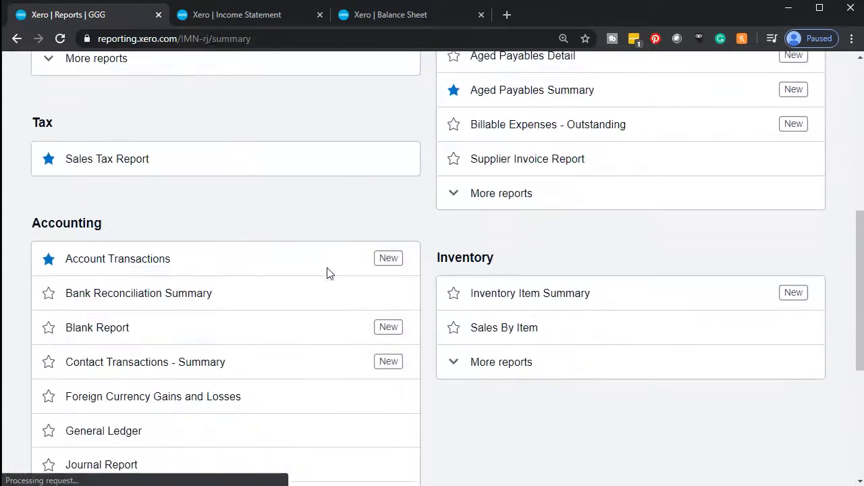
click(174, 302)
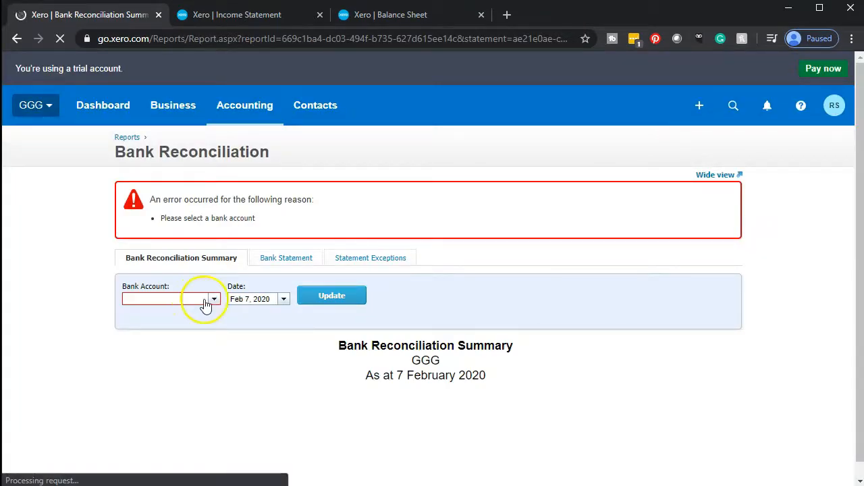
Run the bank reconciliation summary for Credit Card American Express as at Apr 30, 2020, and duplicate its browser tab
click(210, 300)
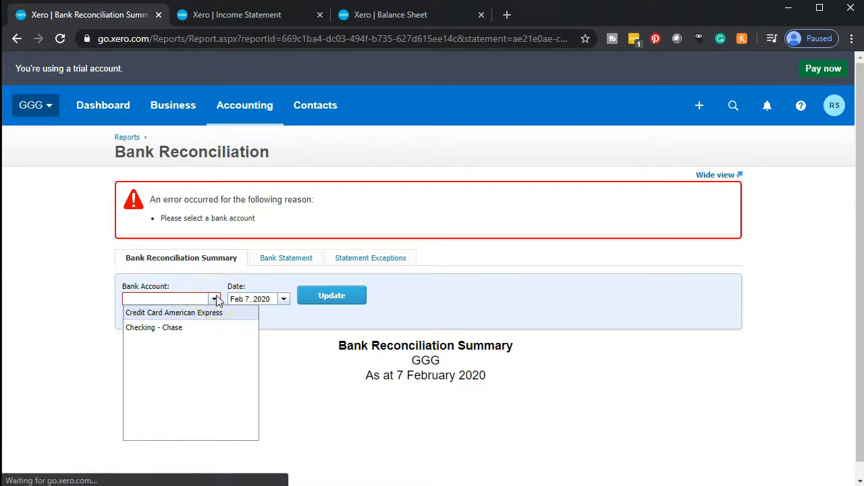
click(144, 314)
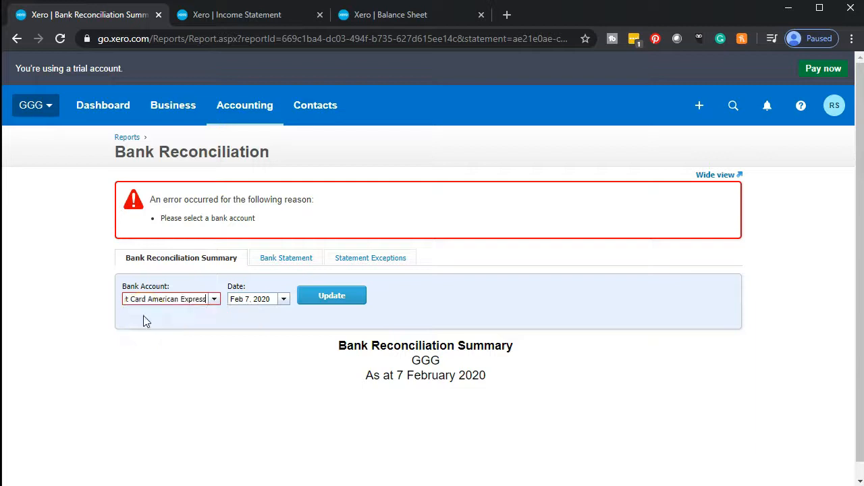
click(287, 307)
click(349, 323)
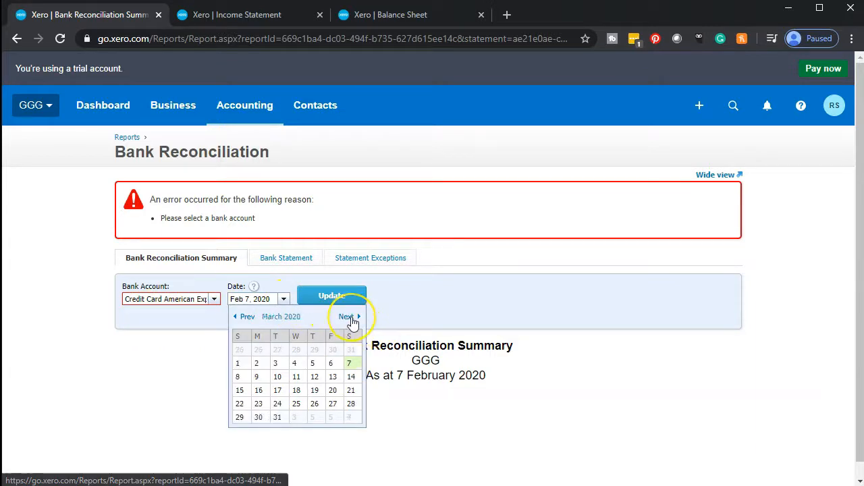
click(349, 317)
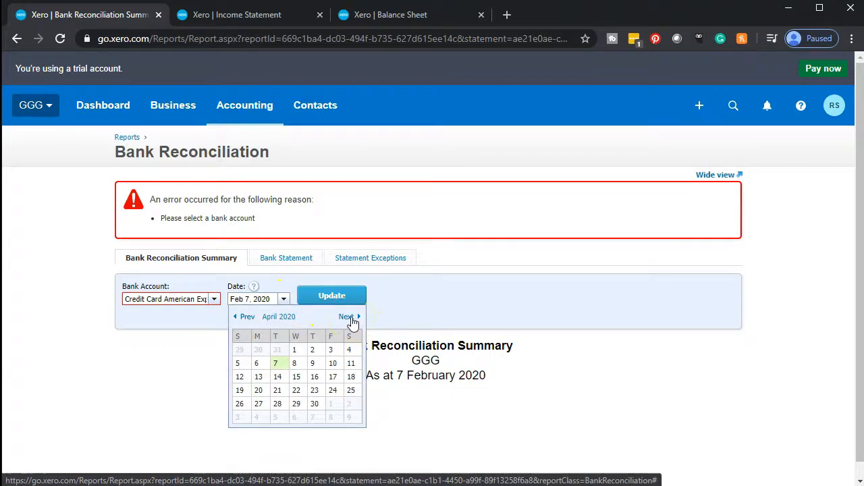
click(315, 404)
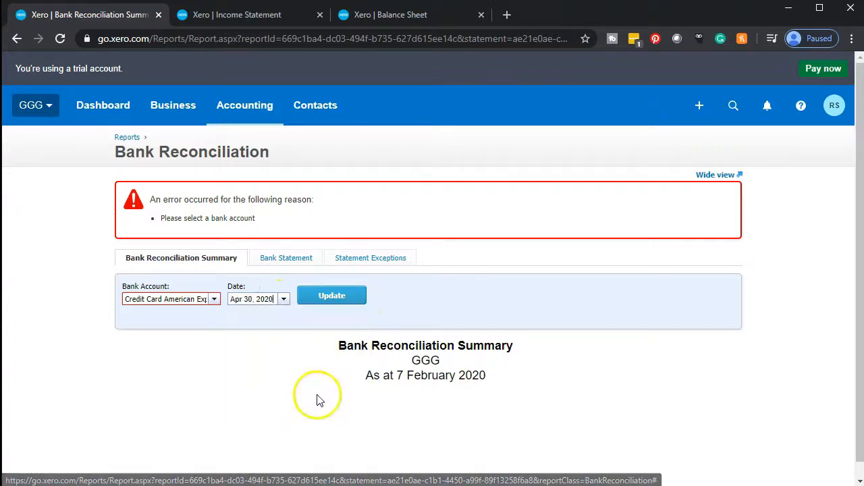
click(323, 301)
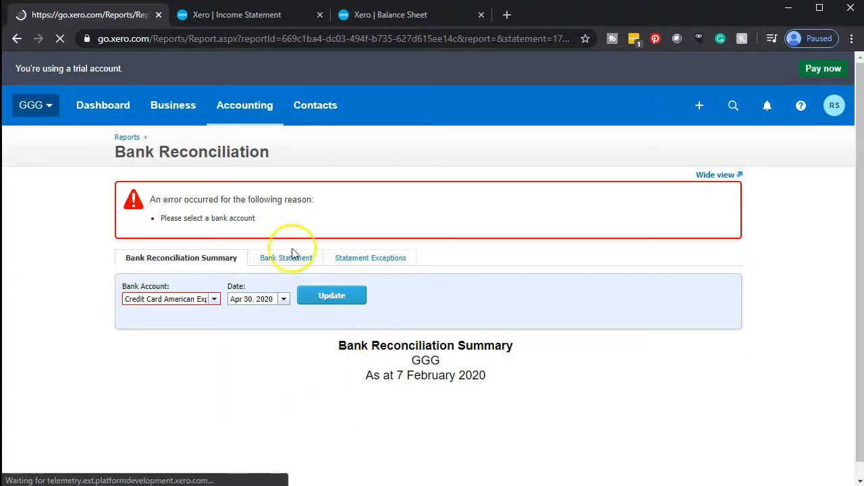
right_click(94, 20)
click(109, 69)
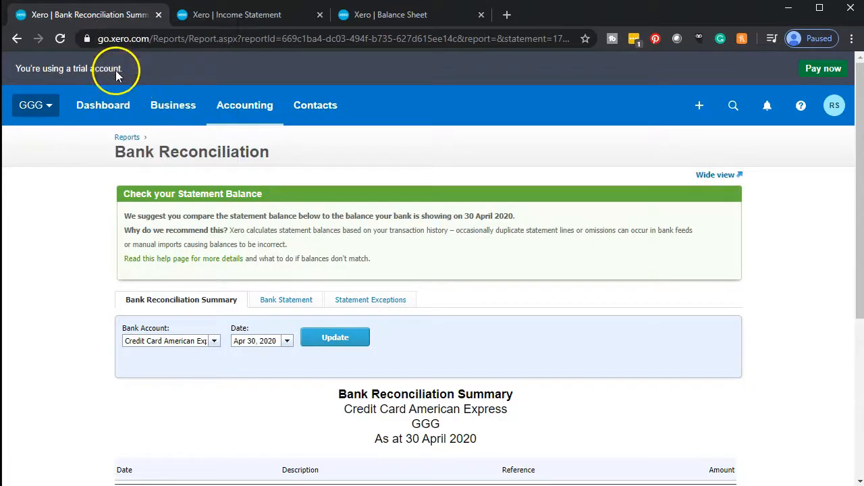
Set the Balance Sheet report's date to Apr 30, 2020 and update the report
click(540, 16)
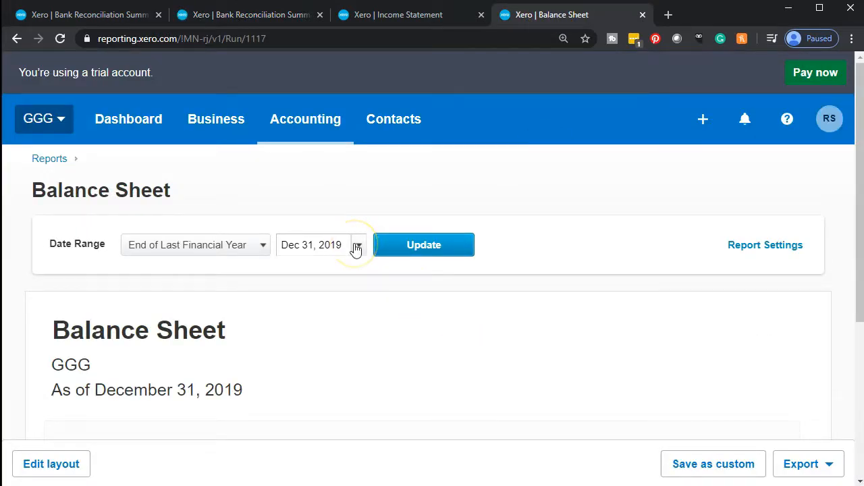
click(357, 247)
click(540, 263)
click(540, 263)
click(540, 264)
click(540, 263)
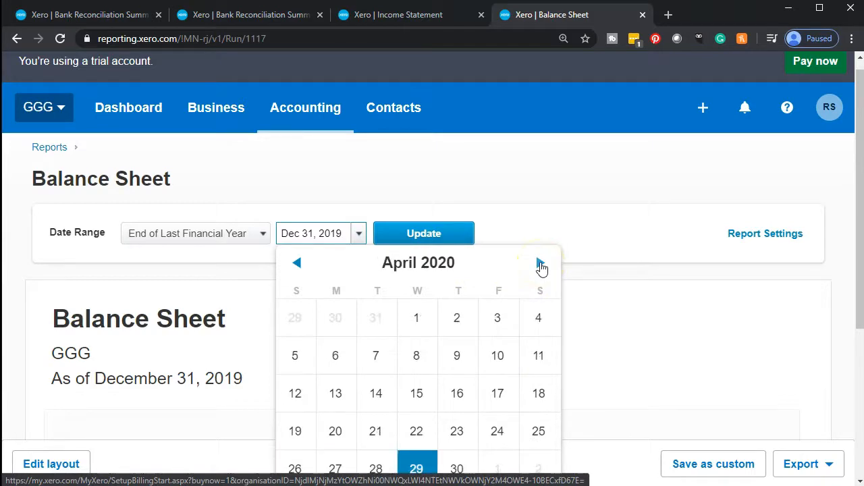
click(458, 471)
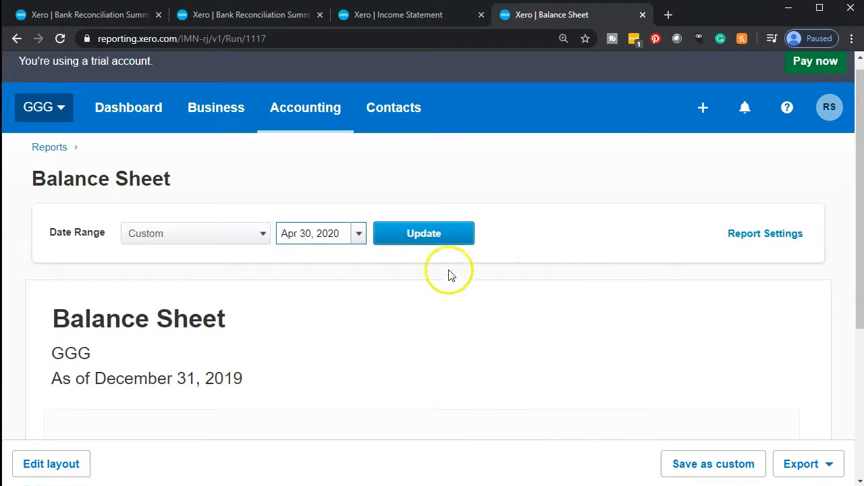
click(436, 249)
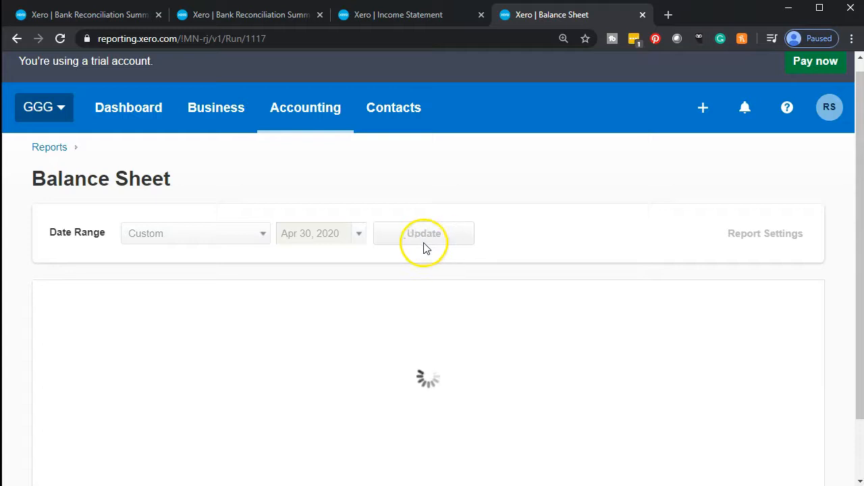
Set the Income Statement's start date to Apr 1, 2020 and update the report
click(409, 16)
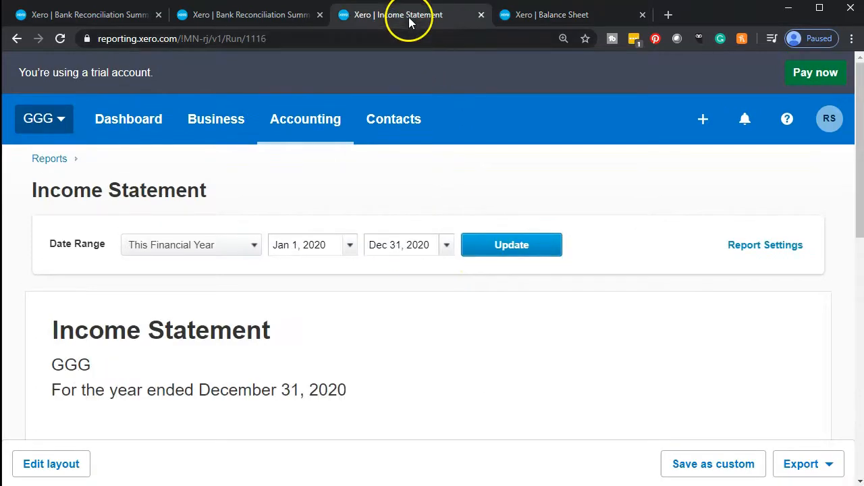
scroll(358, 156, down, 1)
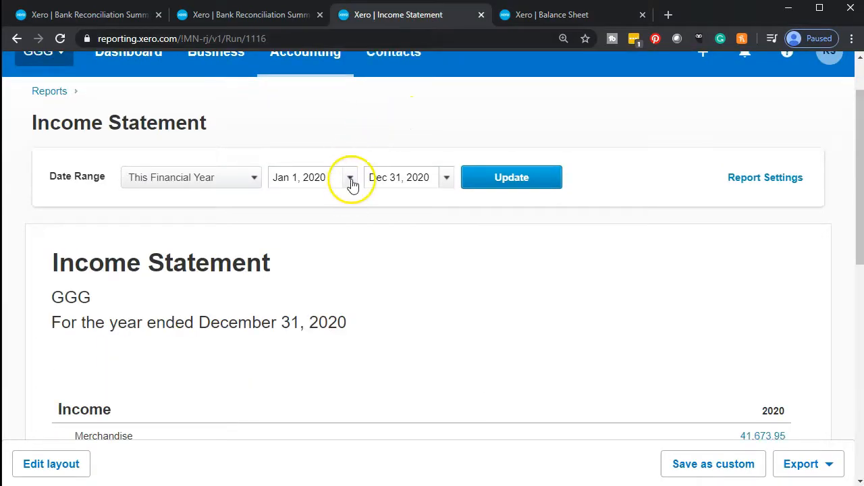
click(351, 181)
click(538, 212)
click(538, 212)
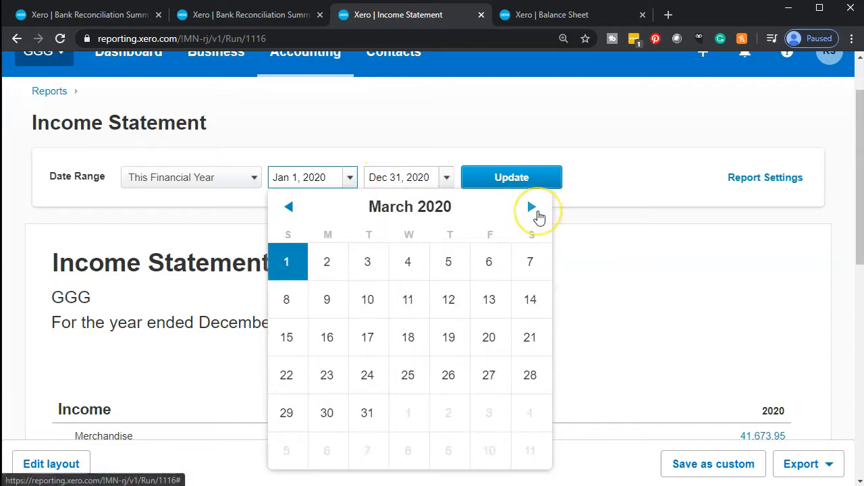
click(538, 212)
click(417, 257)
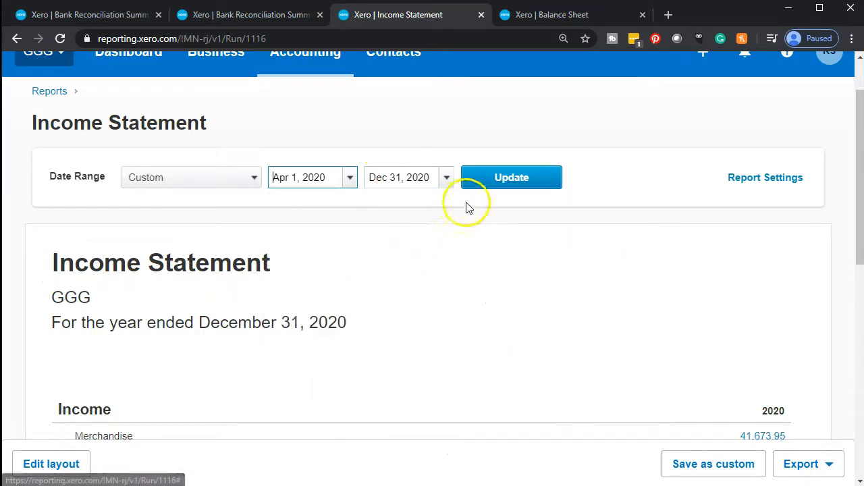
click(493, 188)
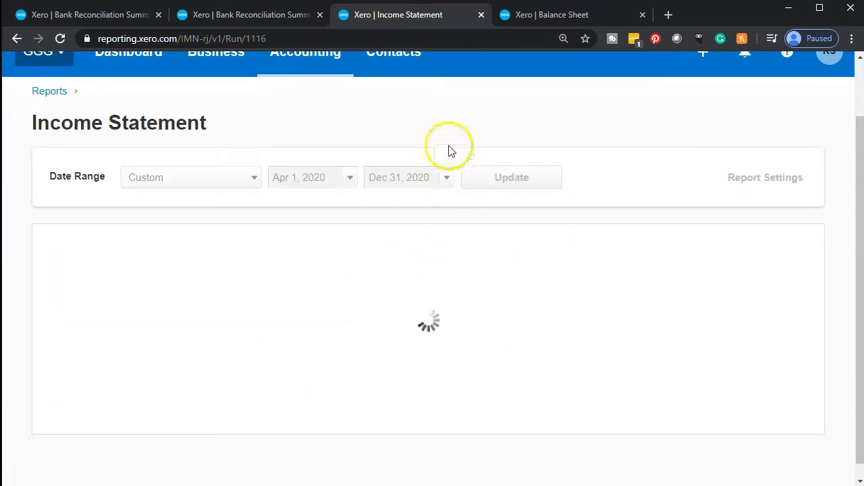
Examine the un-reconciled statement lines and the statement balance in the duplicated American Express bank reconciliation summary
click(252, 15)
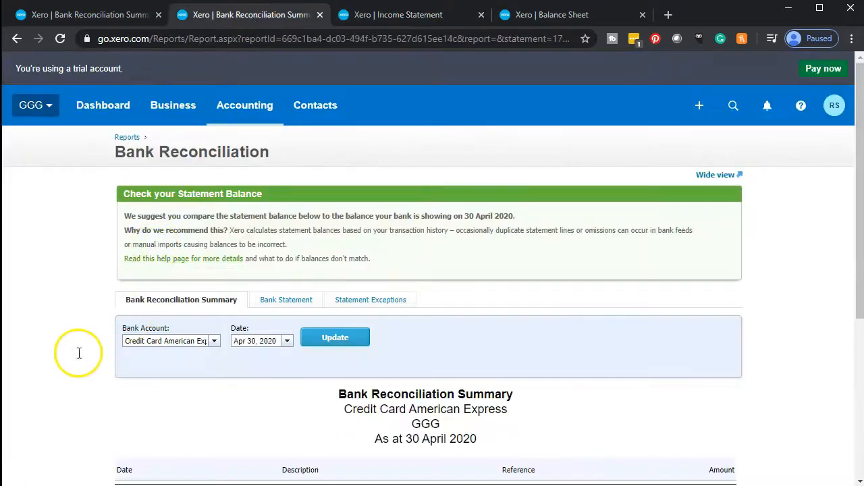
scroll(79, 355, up, 1)
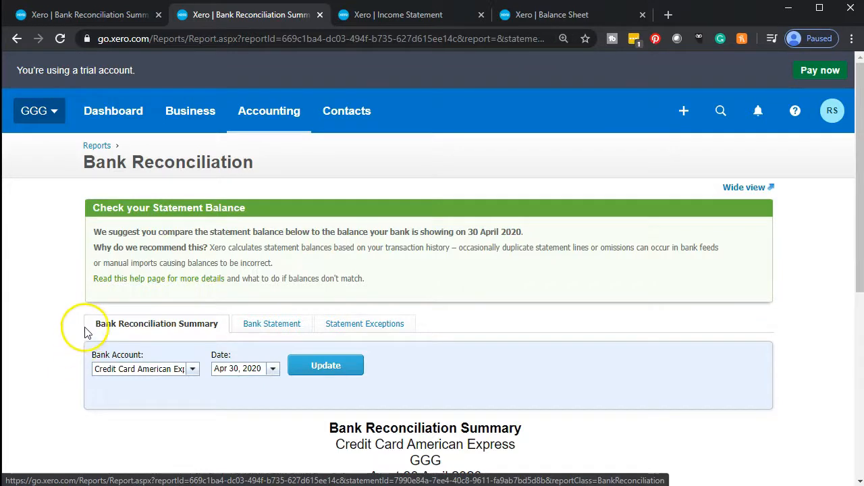
scroll(85, 331, up, 1)
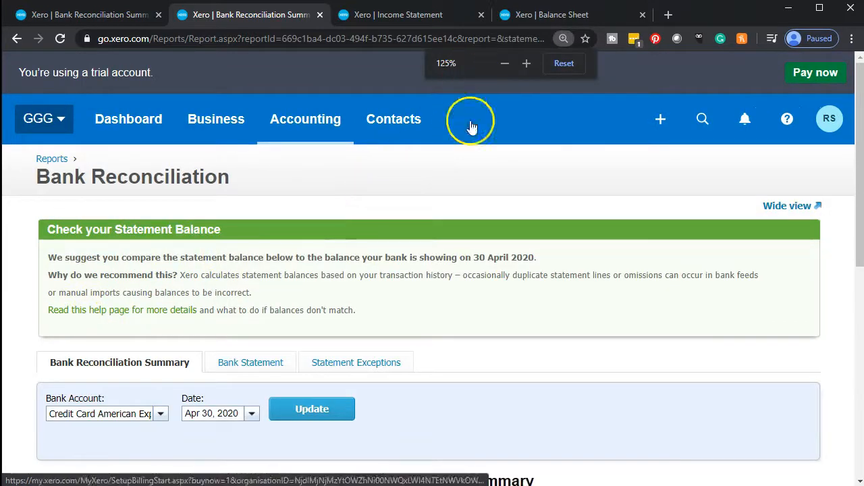
scroll(235, 280, down, 1)
scroll(74, 273, down, 5)
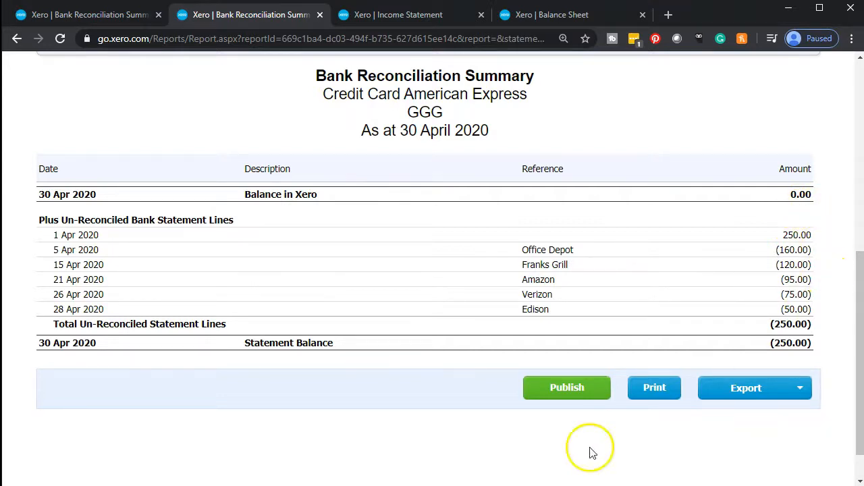
Switch to the Credit Card.xlsx workbook in Excel and review the opening balance, customer payment, charges and April 30 balance
click(440, 485)
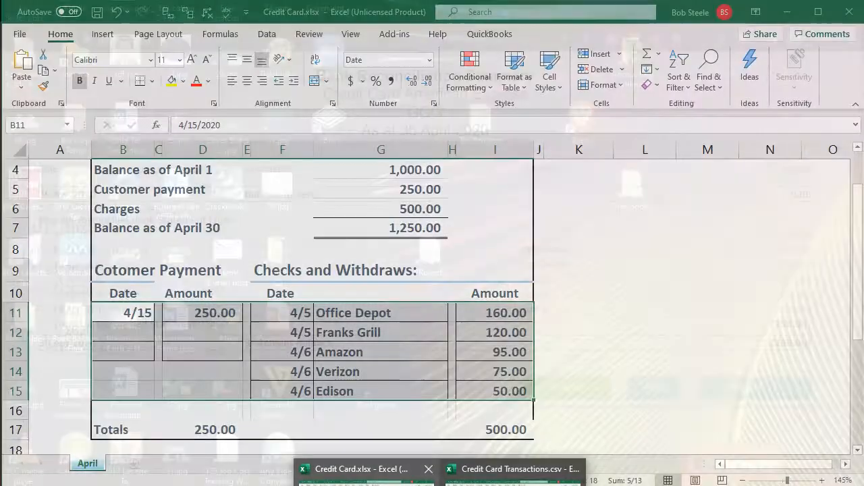
click(364, 473)
click(428, 307)
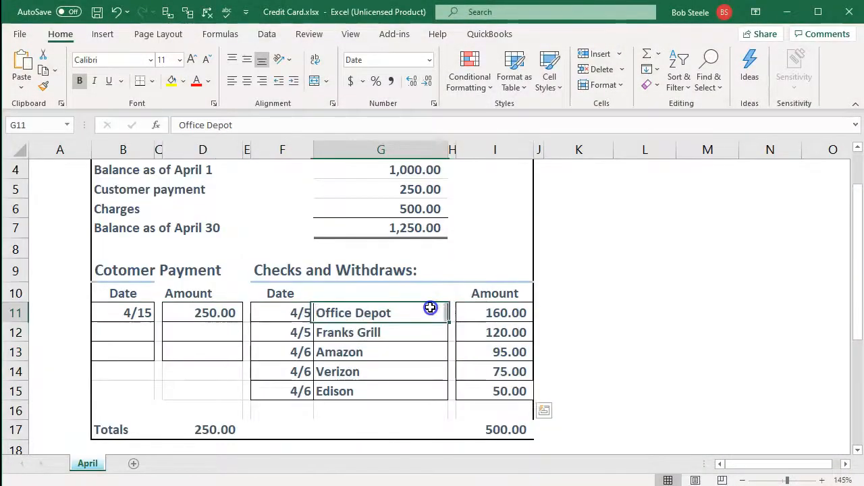
scroll(428, 305, up, 1)
click(423, 223)
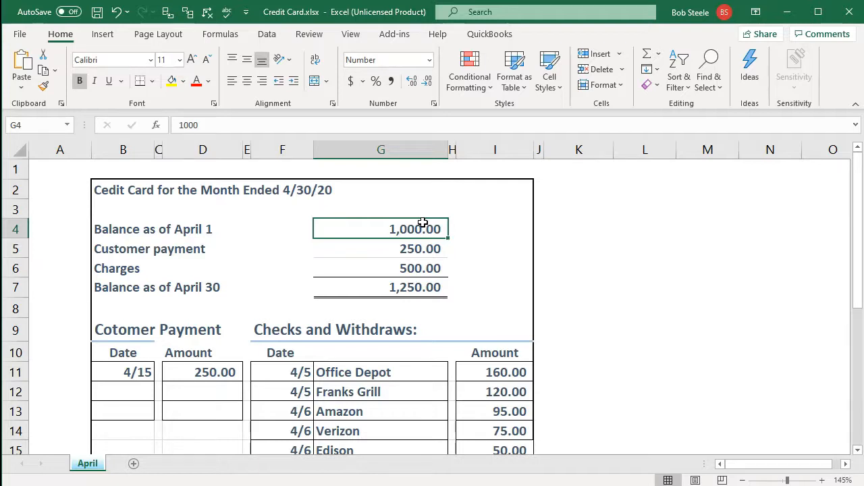
key(Down)
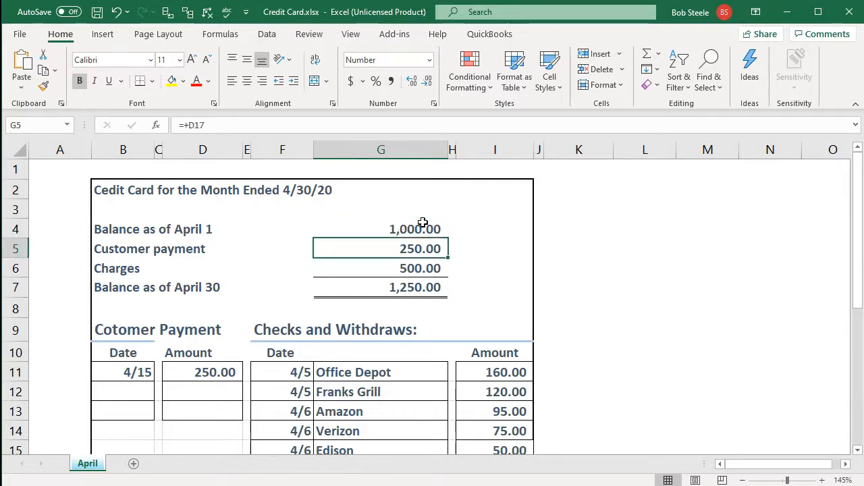
key(Down)
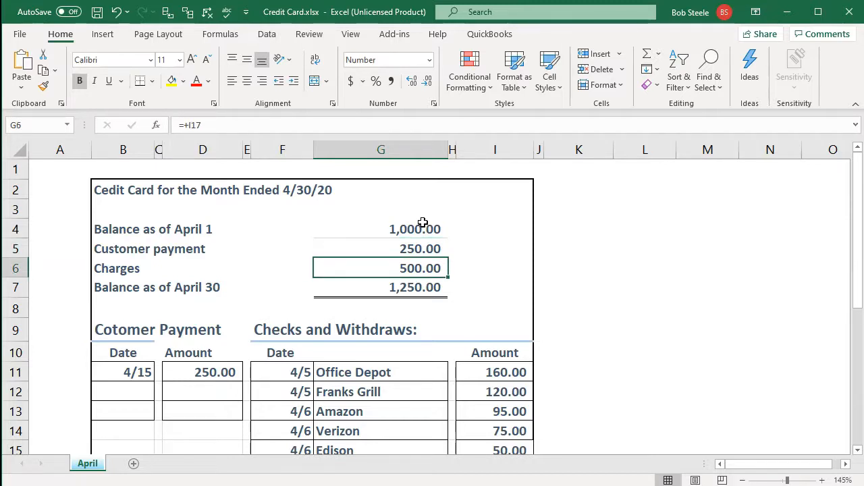
key(Down)
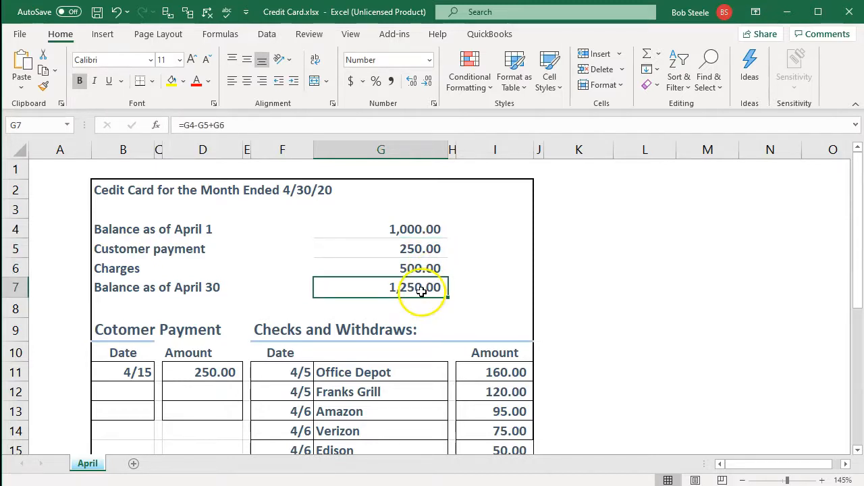
Inspect the formula behind the April 30 balance and compare the summary with the listed payments and charges
click(426, 228)
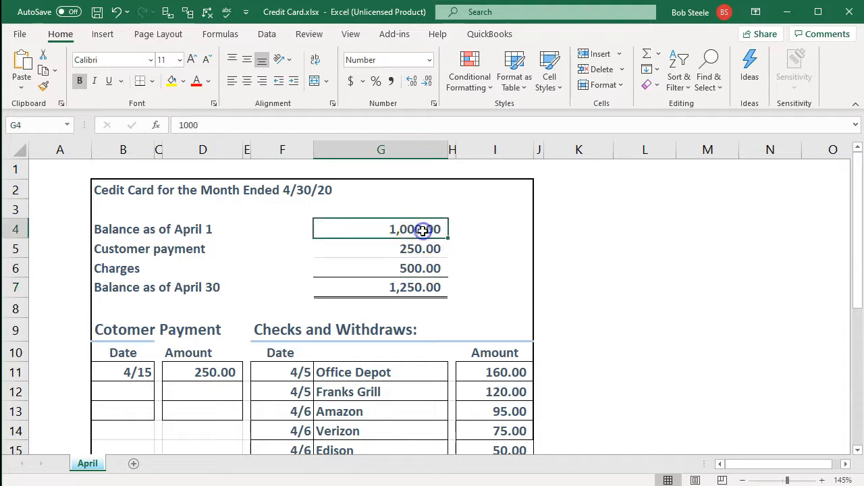
double_click(432, 287)
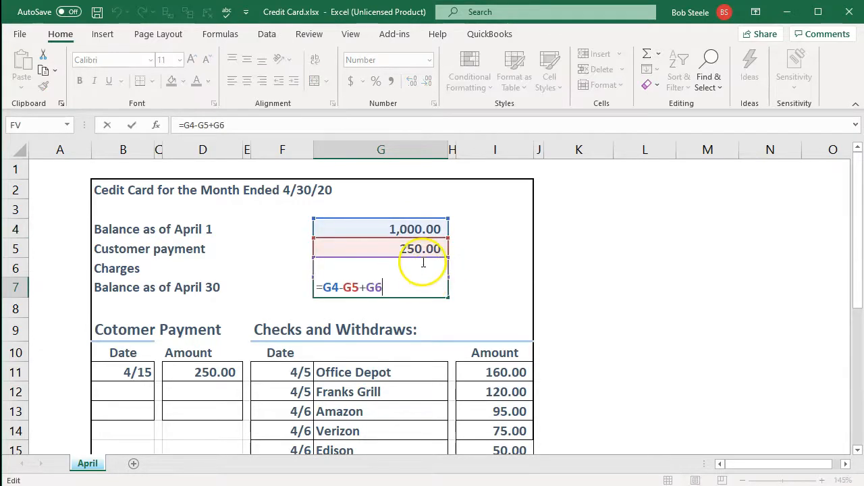
key(Return)
click(397, 267)
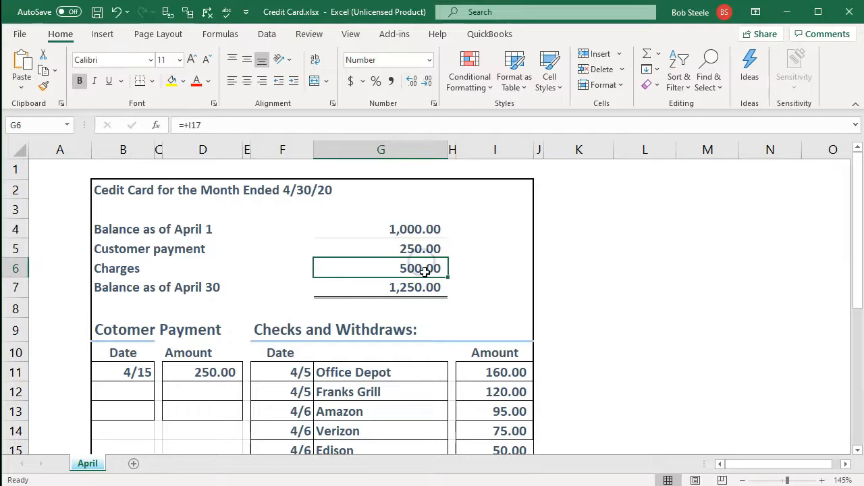
click(420, 288)
scroll(420, 289, down, 2)
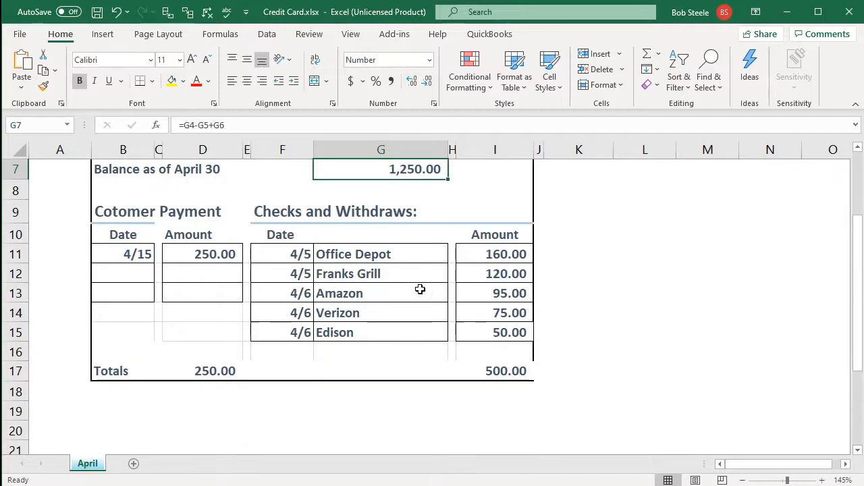
scroll(420, 289, up, 2)
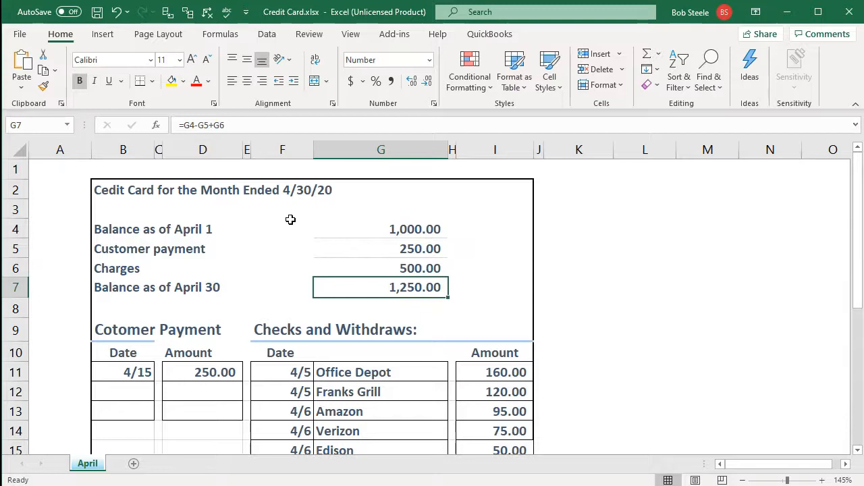
Return to Xero and open the items awaiting reconciliation for the Credit Card American Express account
click(787, 14)
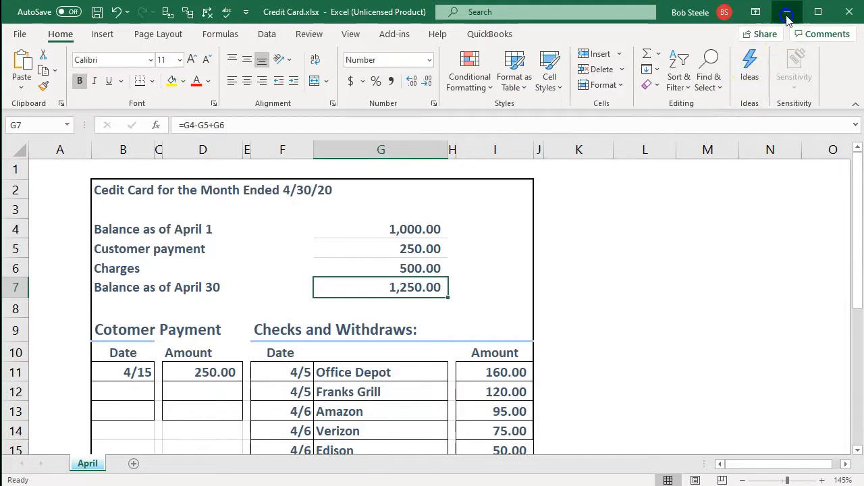
scroll(328, 412, up, 2)
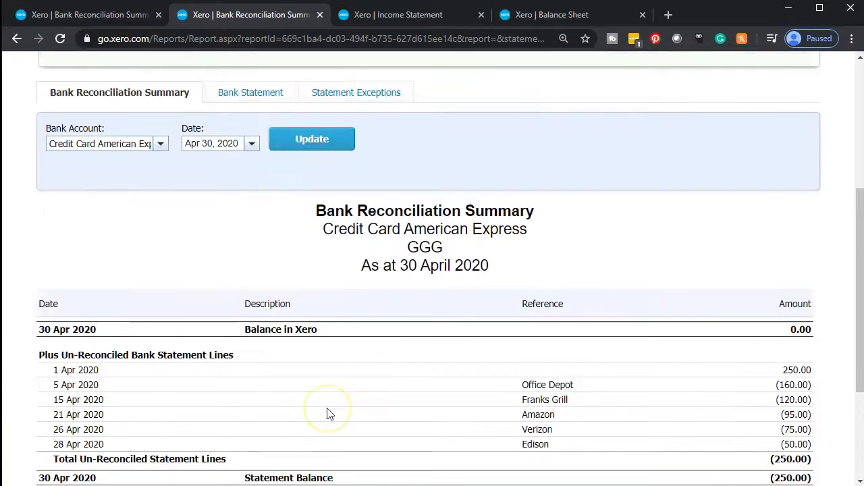
scroll(328, 414, up, 4)
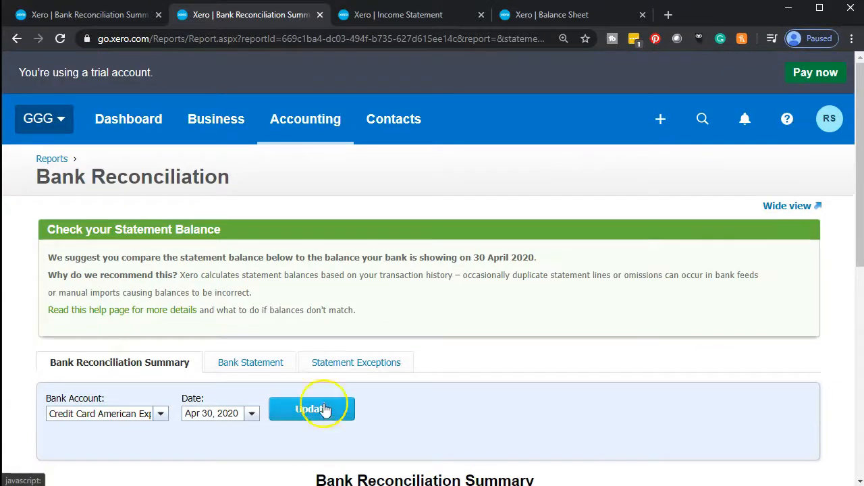
click(103, 18)
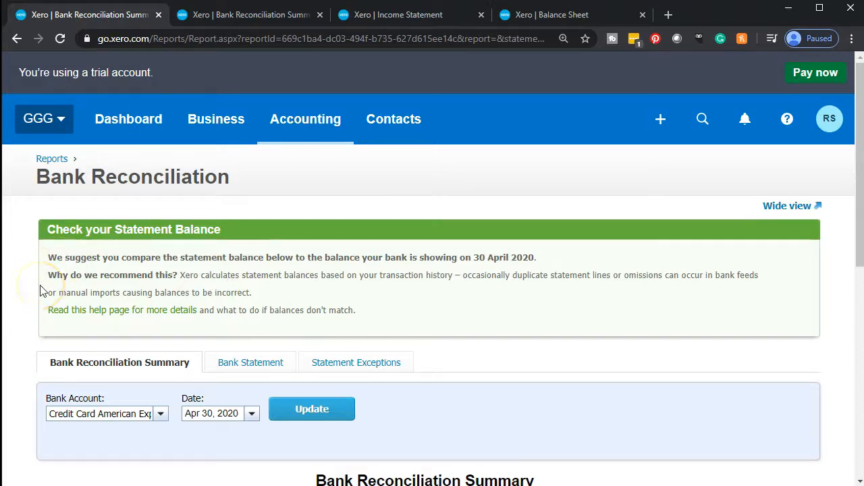
click(316, 122)
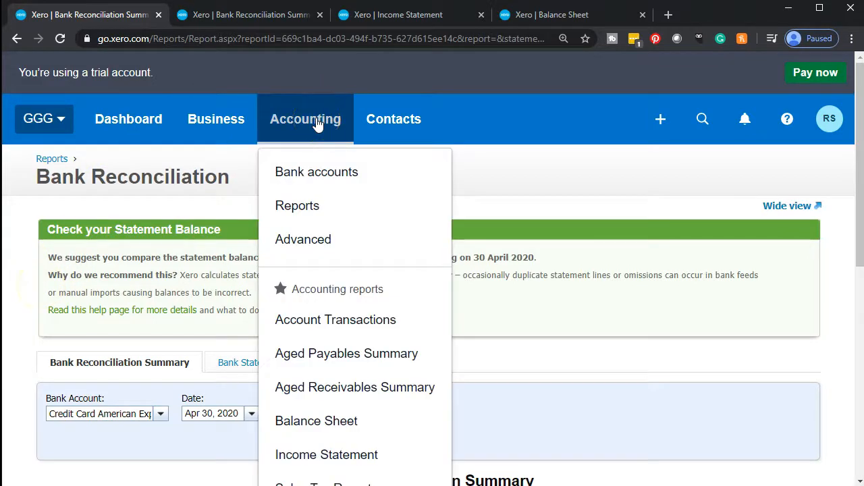
click(314, 171)
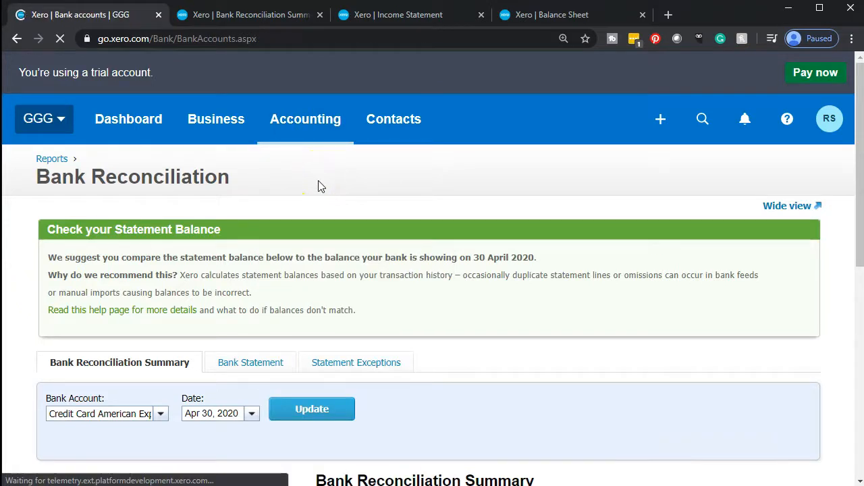
scroll(318, 181, down, 1)
scroll(318, 181, down, 2)
scroll(318, 181, up, 1)
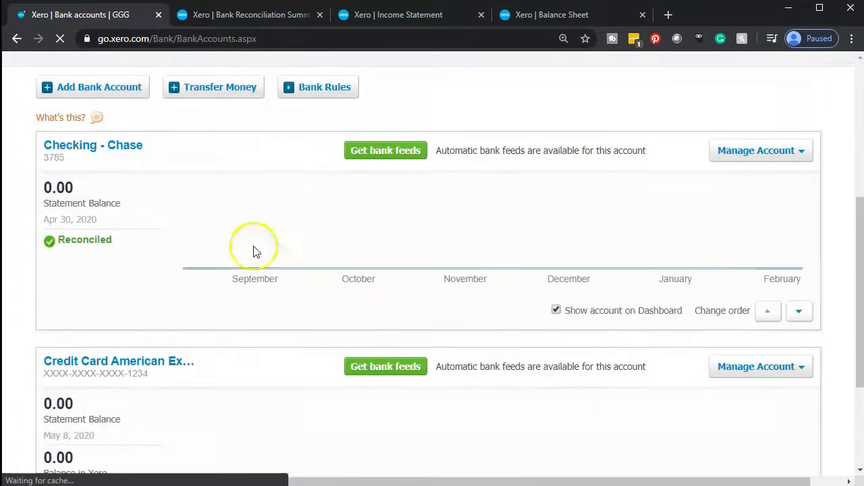
scroll(196, 256, down, 3)
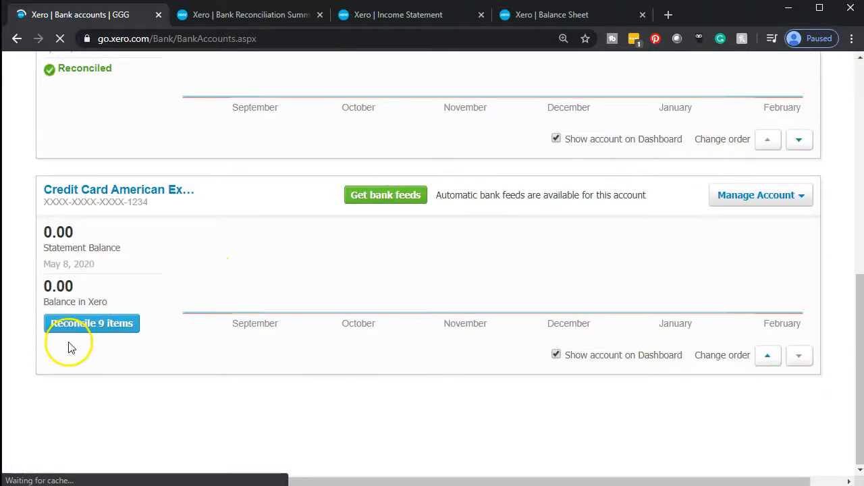
click(105, 333)
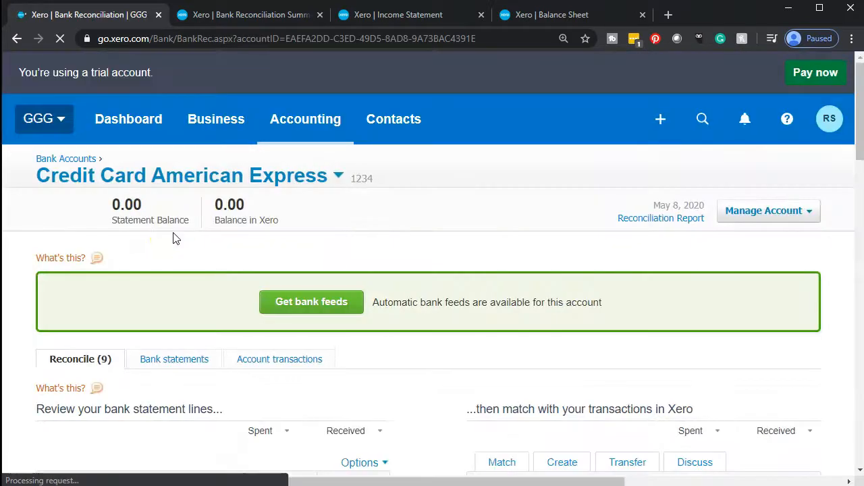
Review the unreconciled statement lines and check the statement details of the Apr 5 Office Depot charge
scroll(173, 238, down, 4)
scroll(173, 238, down, 1)
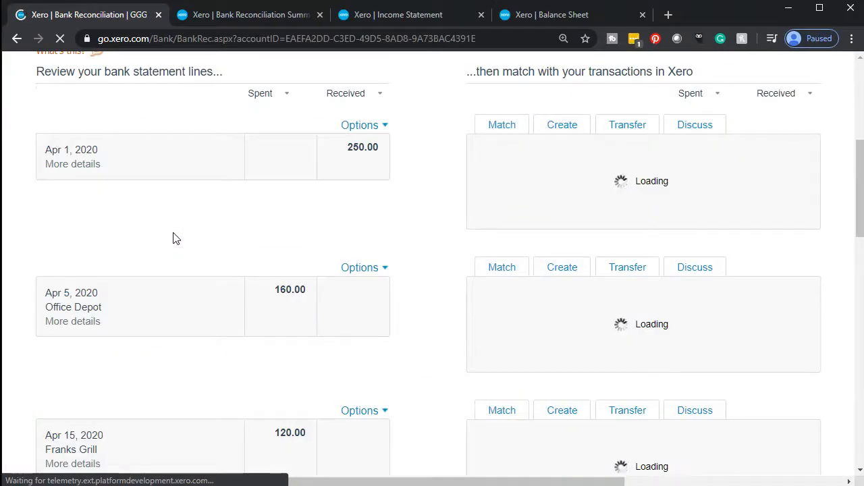
scroll(172, 237, down, 2)
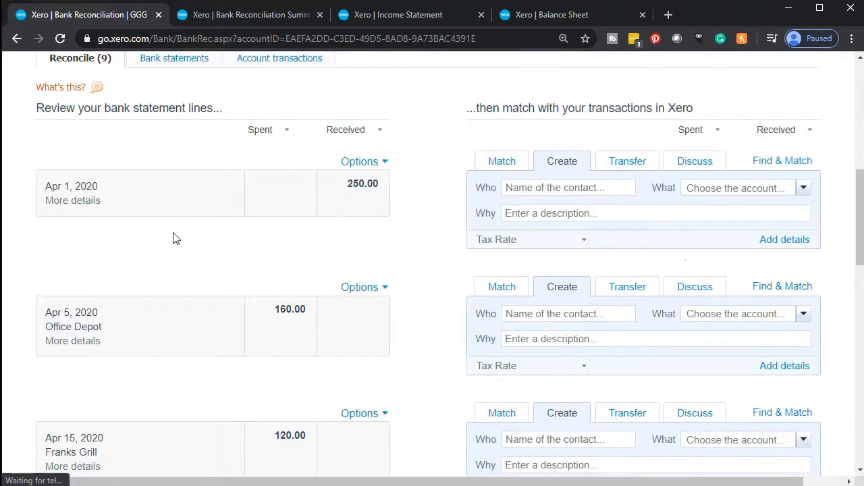
click(170, 264)
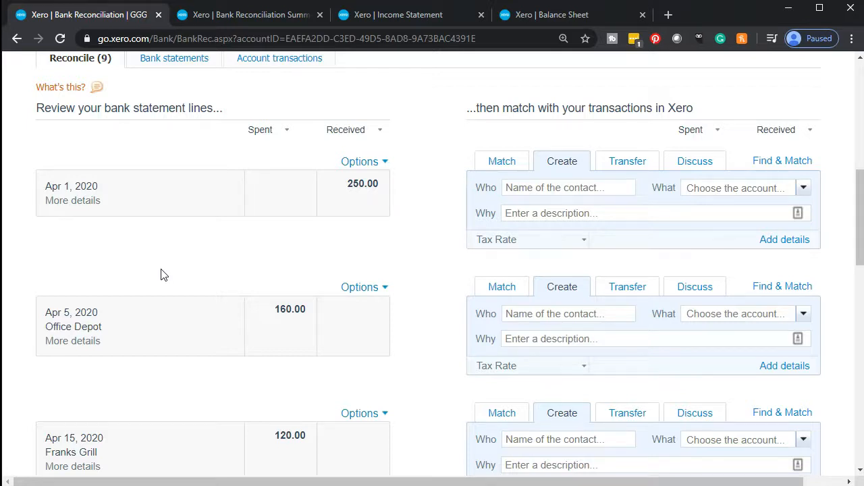
scroll(162, 273, down, 2)
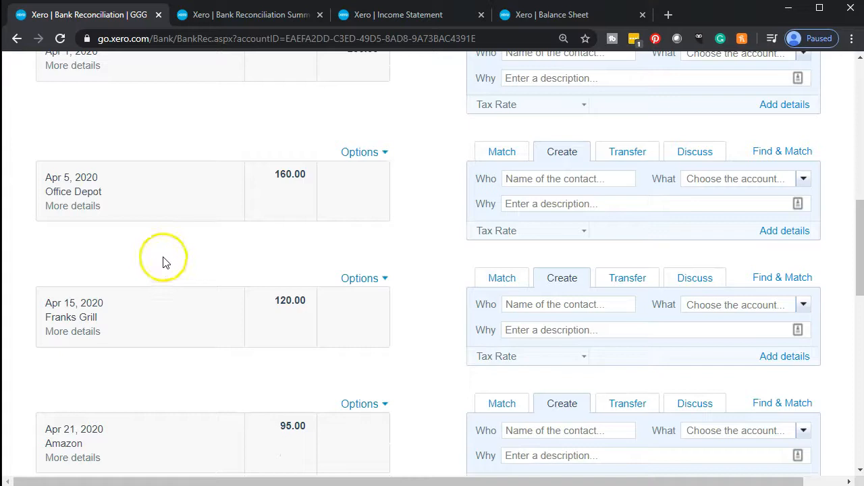
click(76, 206)
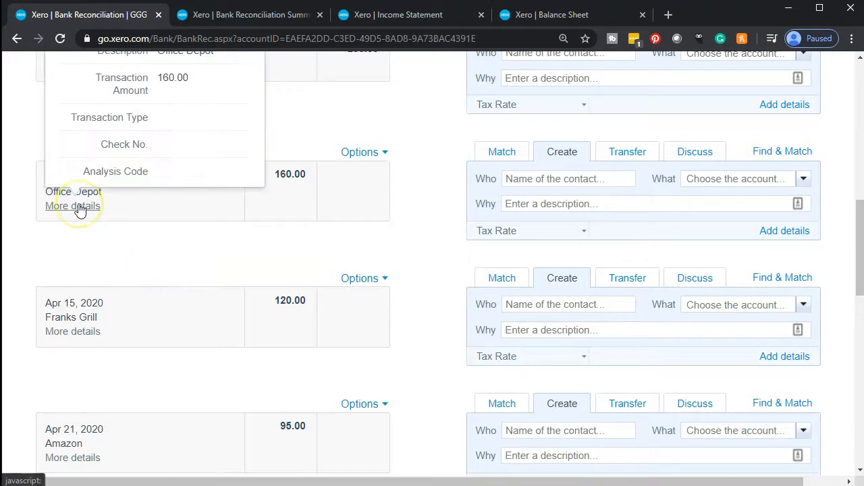
scroll(181, 229, up, 2)
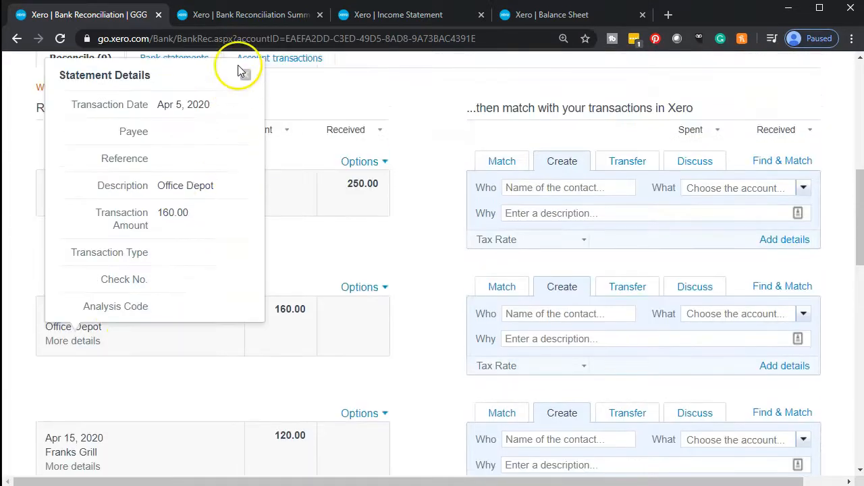
click(246, 75)
Copy the payee Office Depot from the Apr 5, 2020 statement line into its contact field
scroll(209, 342, down, 1)
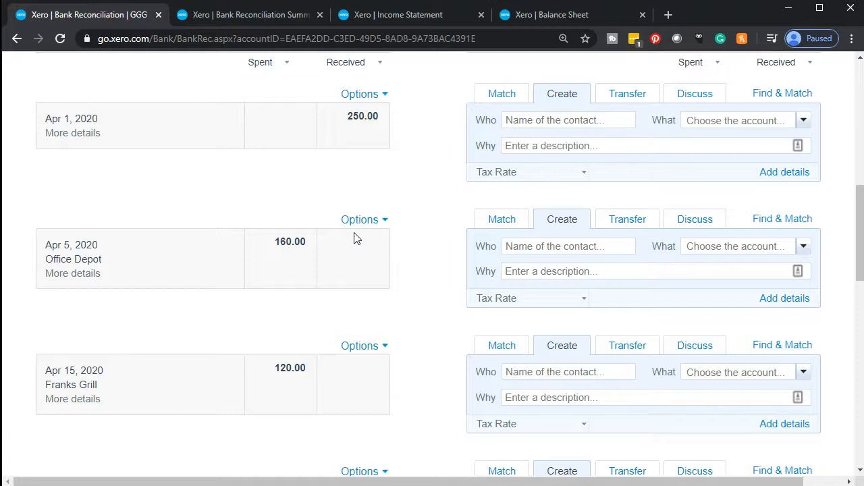
click(519, 251)
drag(106, 262, 44, 259)
key(ctrl+c)
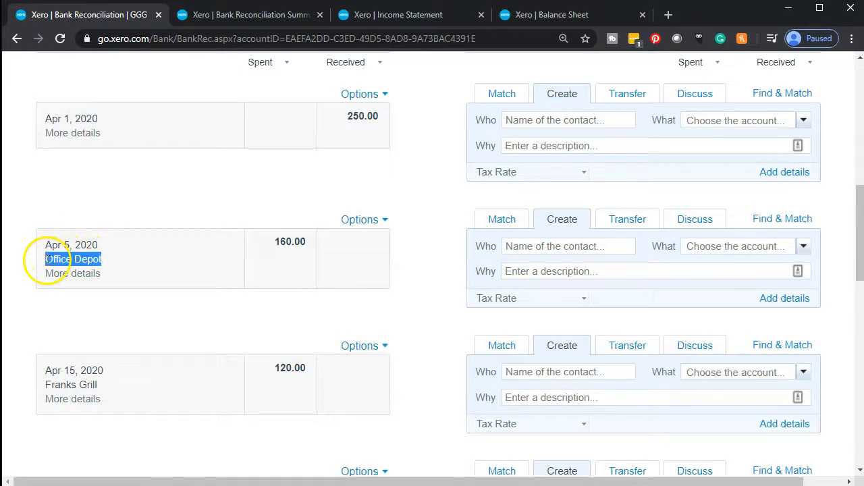
click(521, 245)
key(ctrl+v)
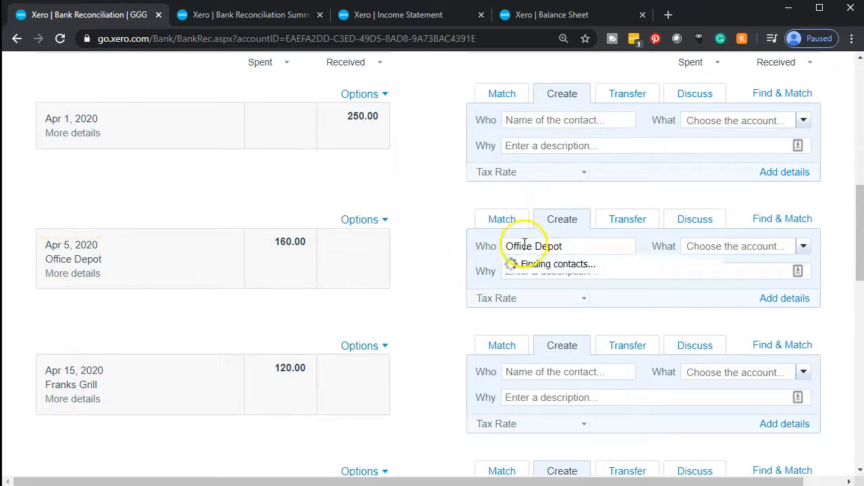
Assign the account 6160 - Office Supplies to the Office Depot charge and reconcile it
click(804, 245)
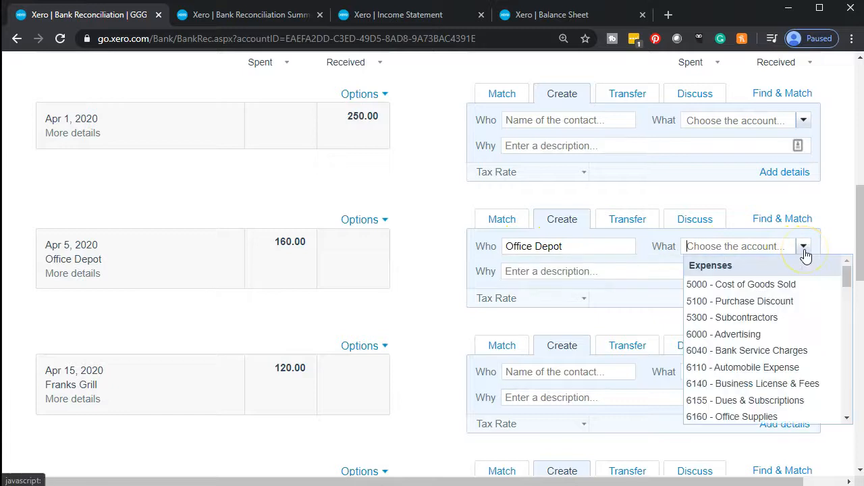
scroll(783, 308, down, 2)
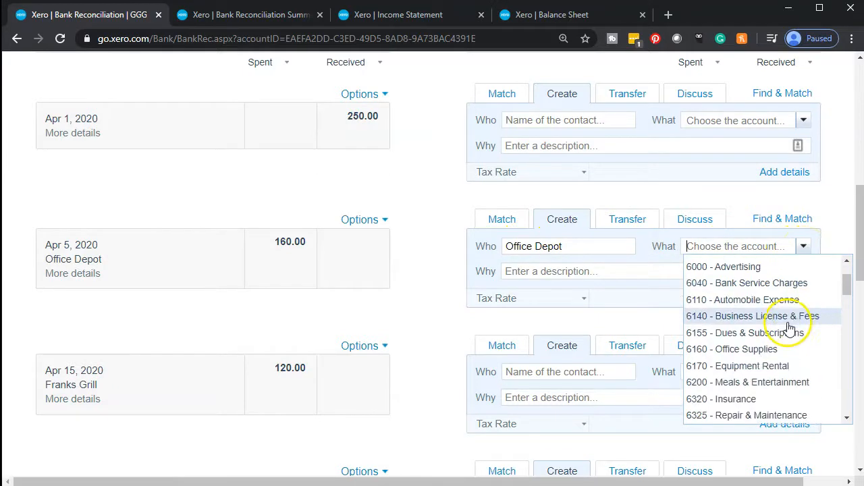
click(786, 350)
click(568, 273)
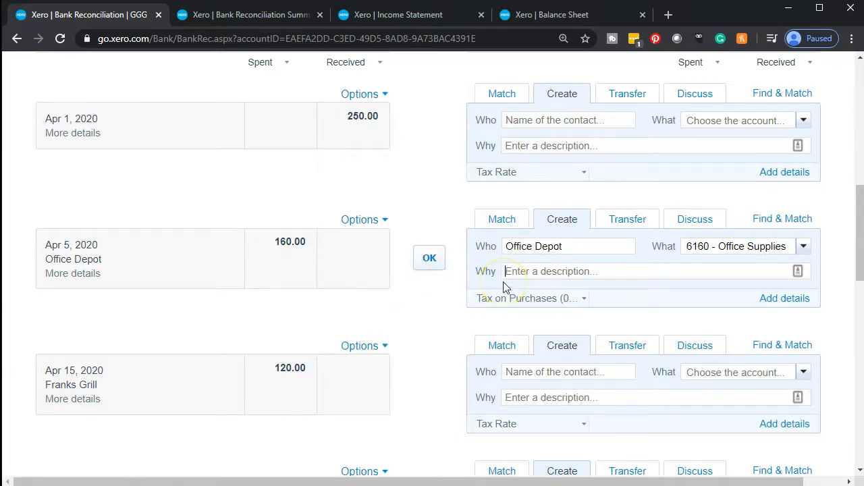
click(431, 259)
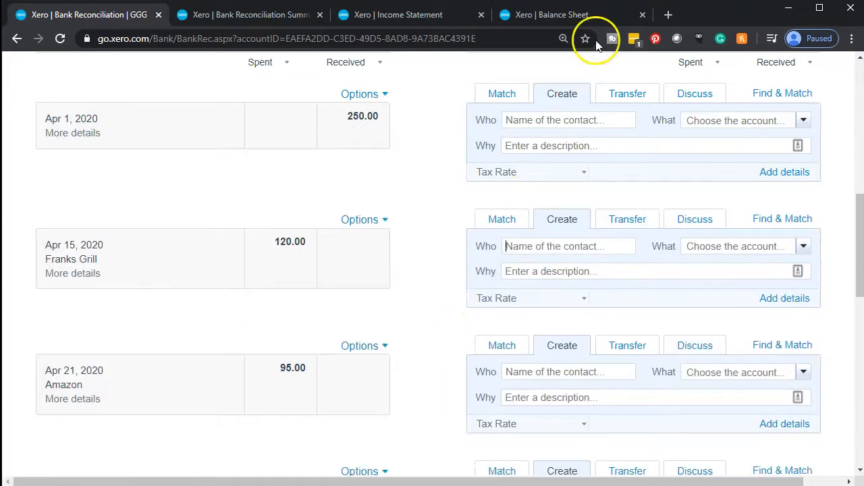
Refresh the Balance Sheet report dated Apr 30, 2020 and review its accounts
click(562, 14)
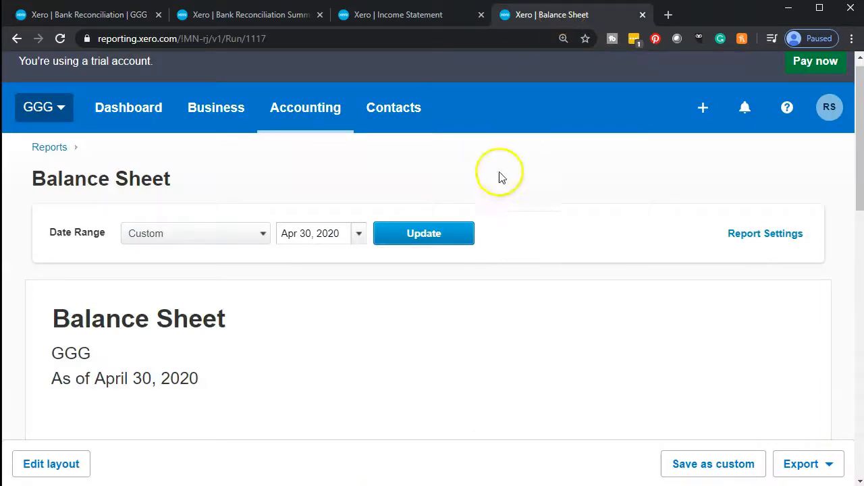
click(463, 231)
scroll(465, 231, down, 4)
scroll(465, 231, down, 5)
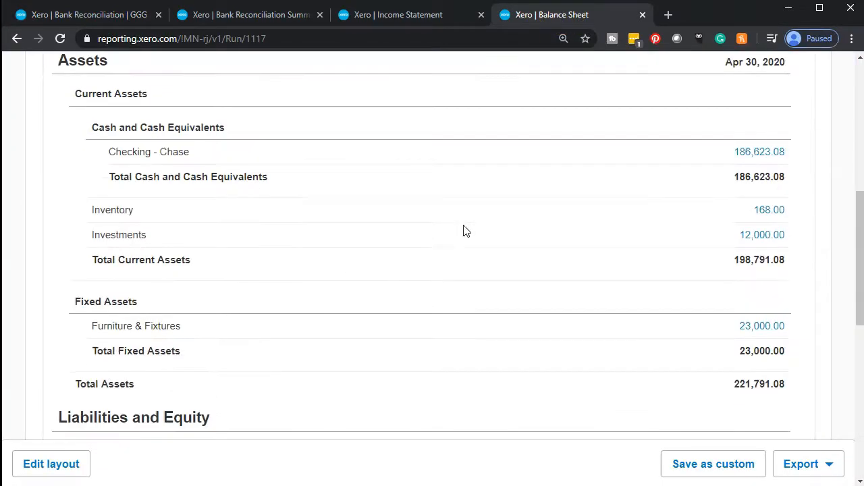
Check the American Express liability on the Balance Sheet, and refresh the Apr 1 to Dec 31, 2020 Income Statement to review its operating expenses
scroll(463, 232, down, 1)
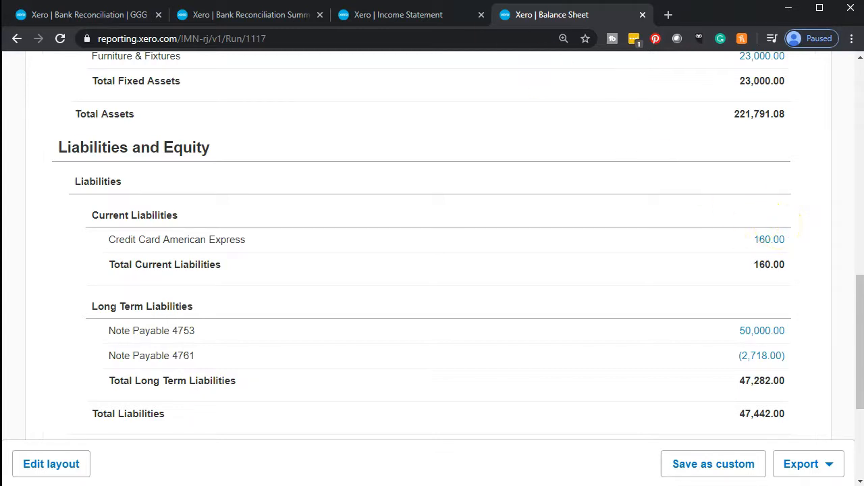
click(385, 15)
click(505, 189)
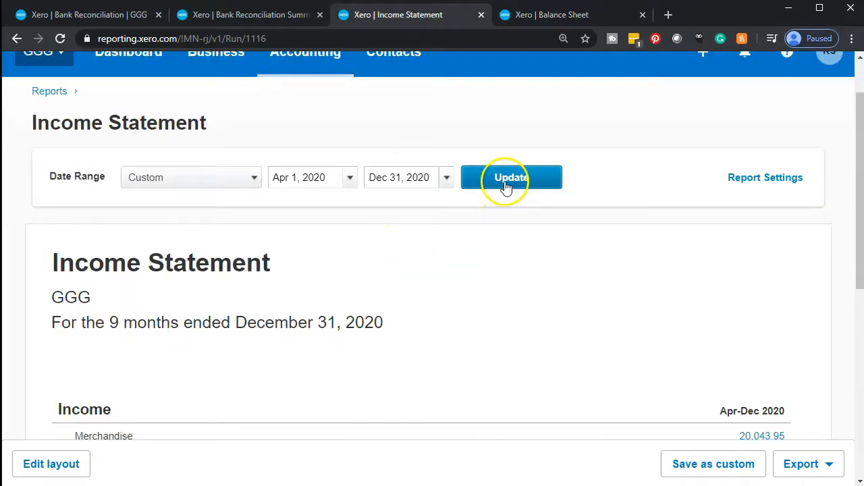
scroll(507, 264, down, 6)
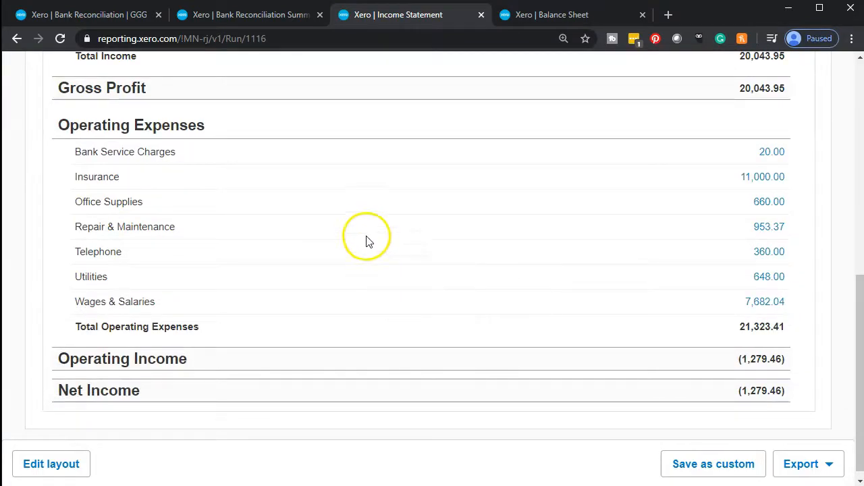
Refresh the American Express Bank Reconciliation Summary dated Apr 30, 2020 and review its balance and un-reconciled statement lines
click(251, 15)
scroll(313, 162, down, 5)
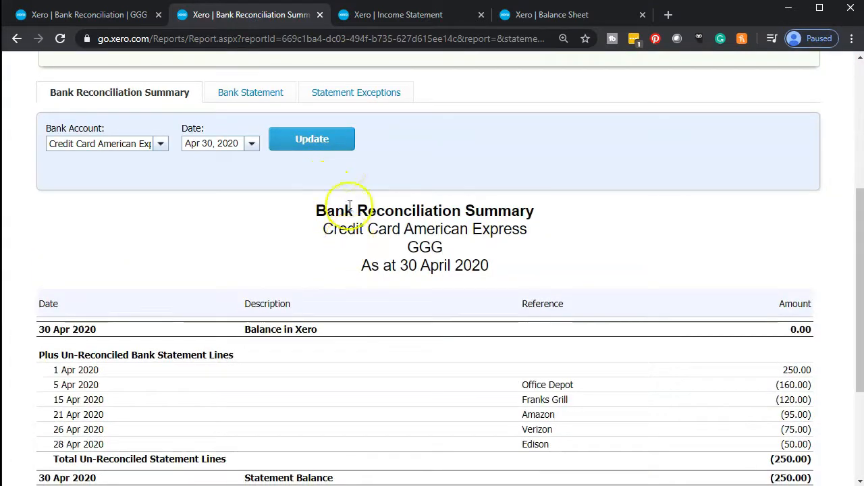
click(330, 137)
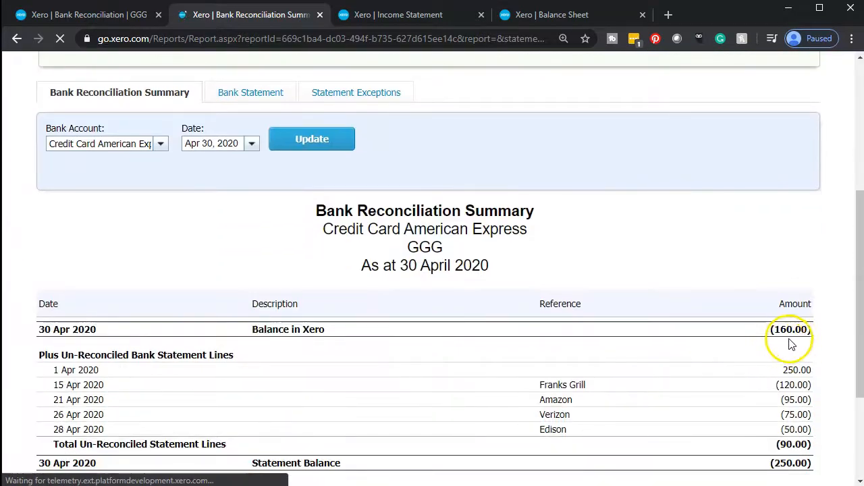
scroll(768, 321, down, 1)
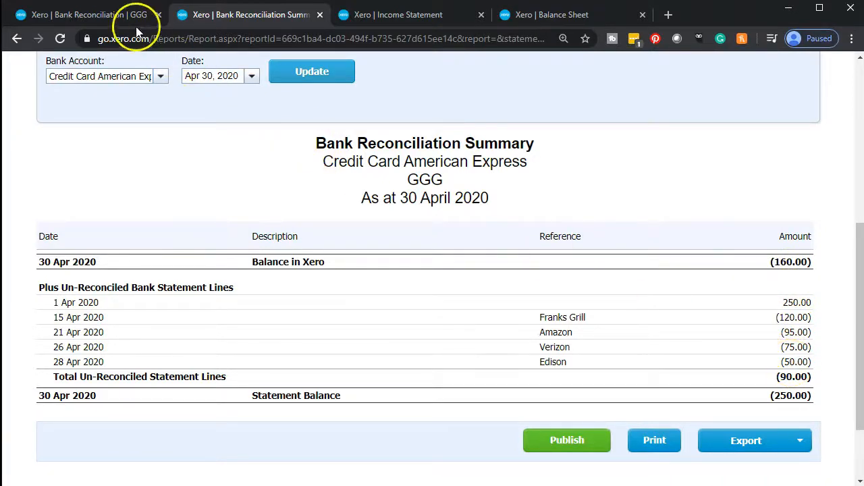
Review the American Express account's balances, the status of its imported bank statement lines, and its account transactions
click(117, 22)
scroll(222, 334, up, 7)
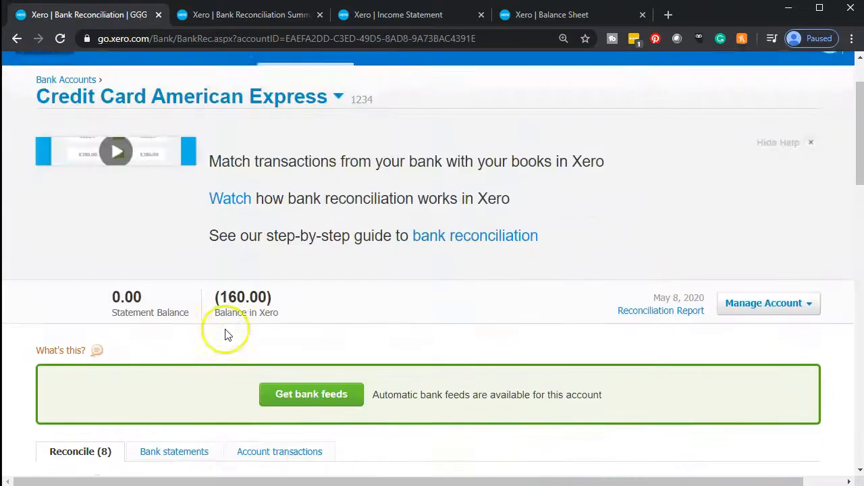
scroll(222, 333, down, 5)
click(169, 125)
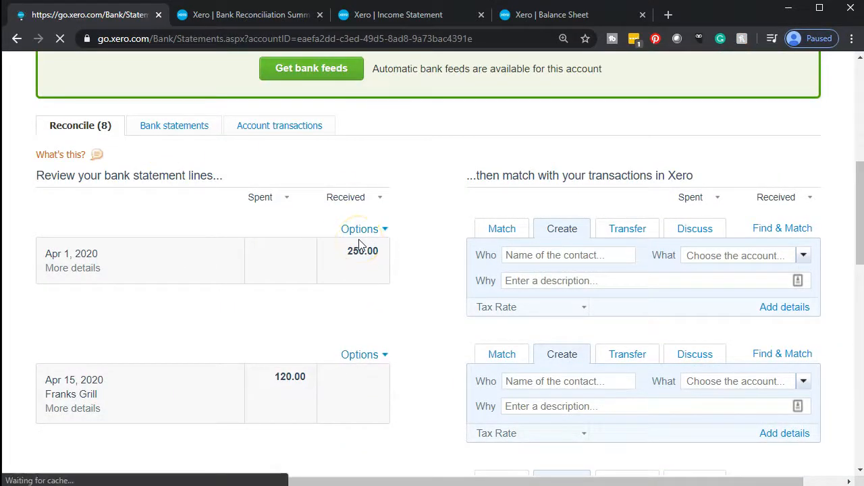
scroll(359, 246, down, 2)
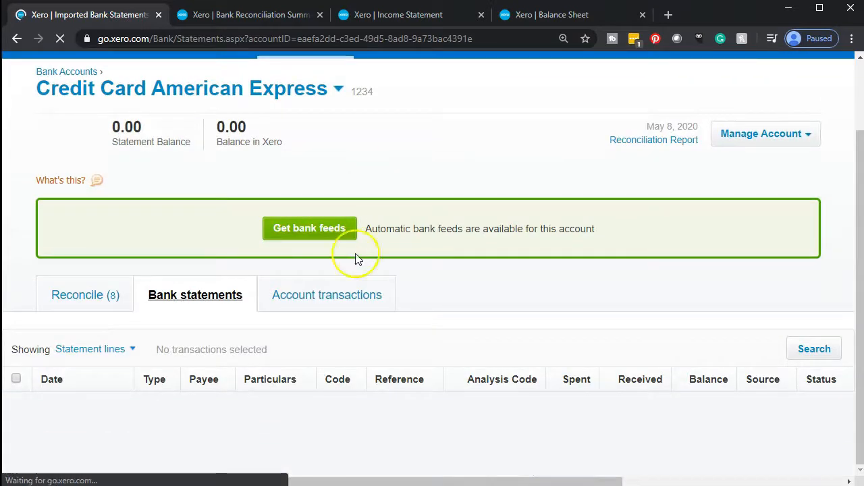
scroll(353, 286, down, 5)
scroll(351, 287, down, 3)
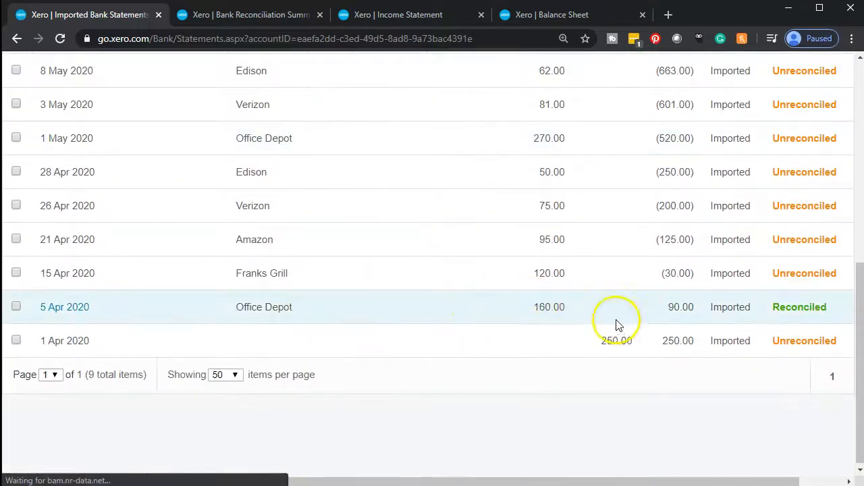
scroll(575, 315, up, 1)
scroll(575, 315, up, 4)
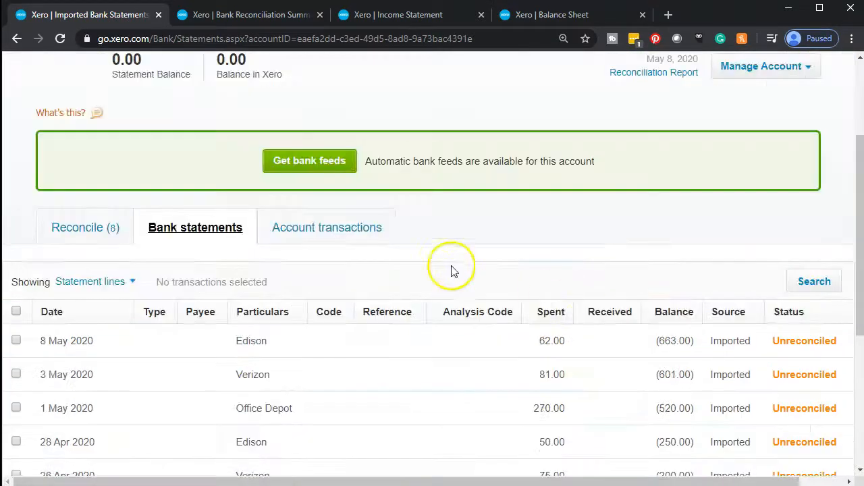
click(328, 232)
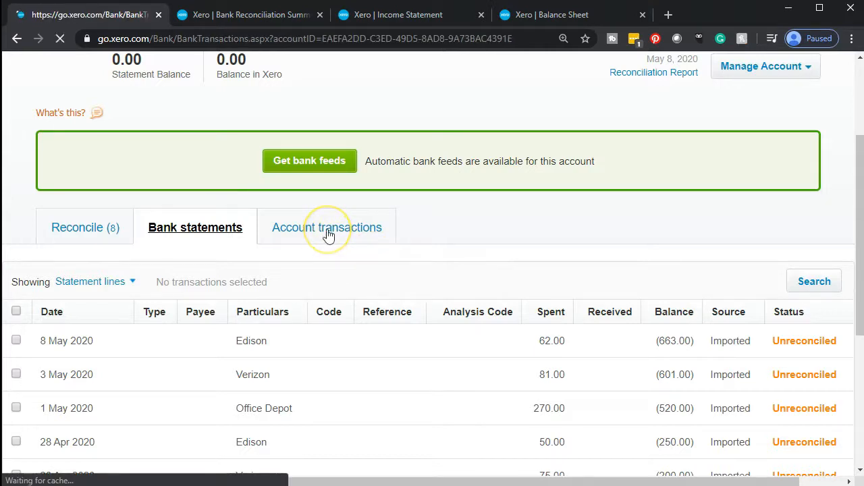
scroll(329, 236, down, 3)
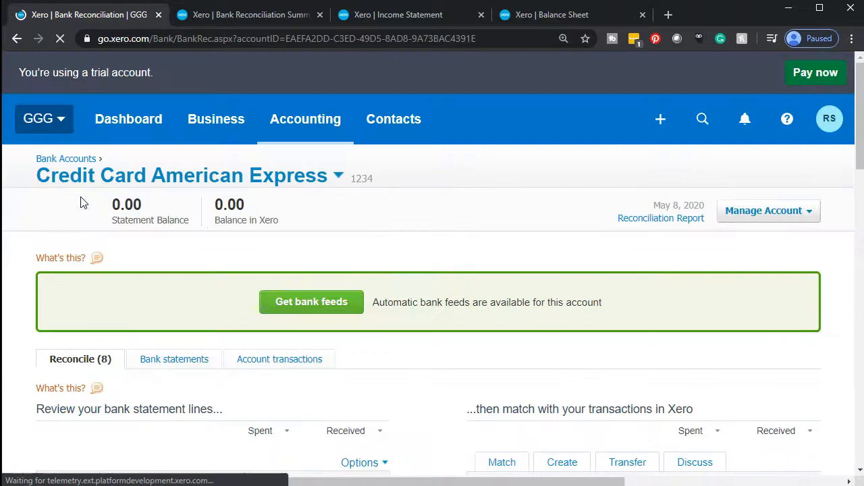
Examine the remaining unreconciled American Express statement lines from April and May 2020 in the reconciliation view
scroll(80, 199, down, 6)
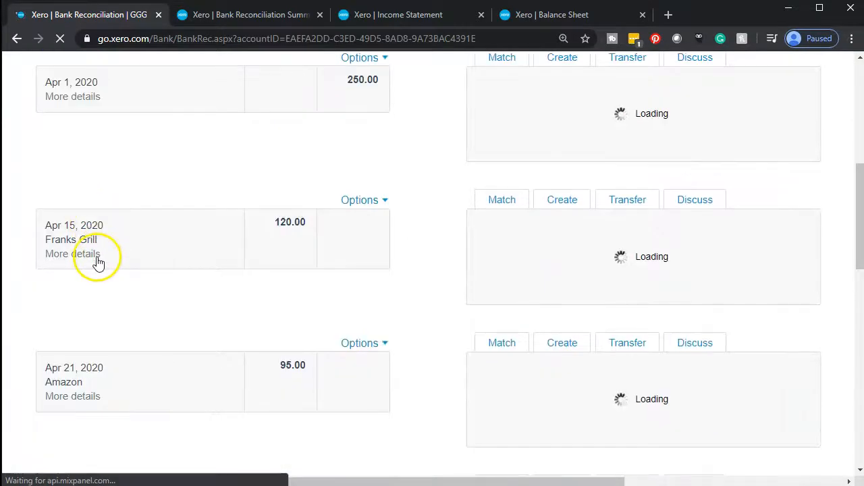
scroll(96, 256, up, 3)
scroll(124, 301, down, 4)
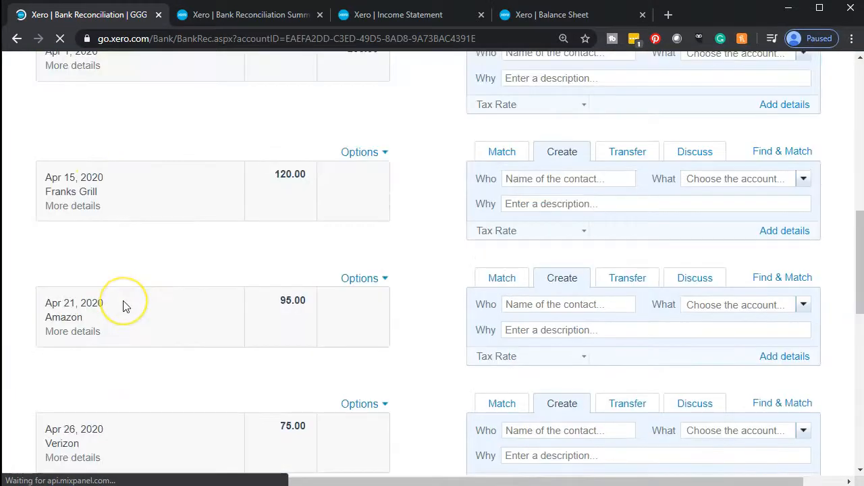
scroll(123, 306, up, 1)
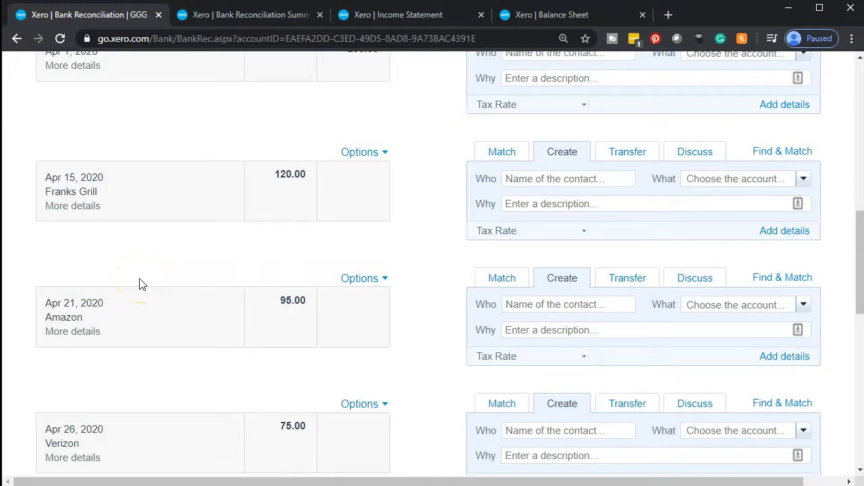
scroll(142, 284, down, 3)
scroll(142, 284, down, 5)
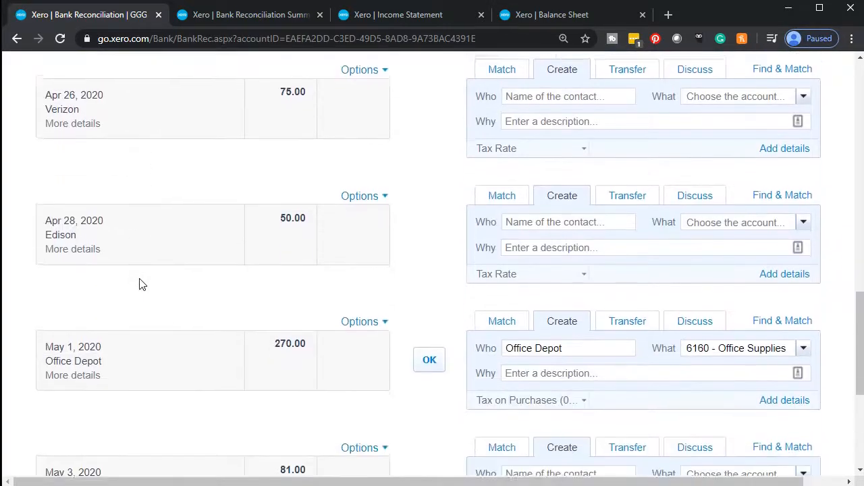
scroll(142, 284, down, 2)
scroll(142, 283, up, 6)
scroll(141, 284, up, 3)
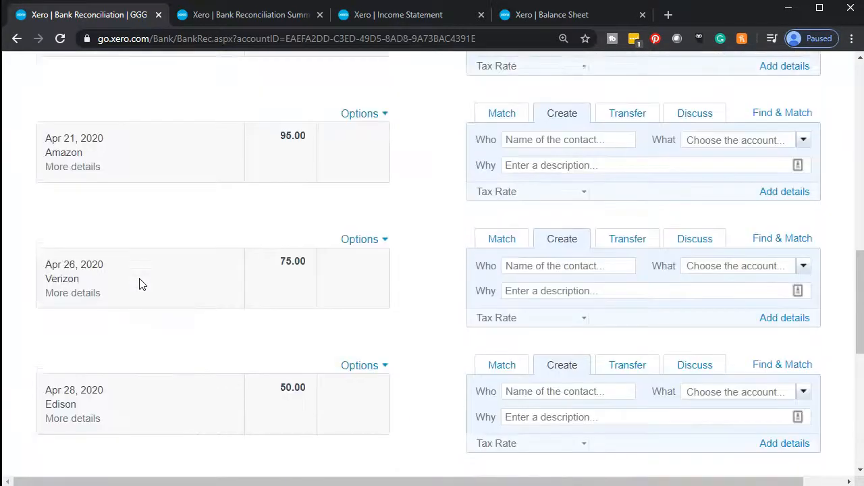
scroll(141, 284, up, 4)
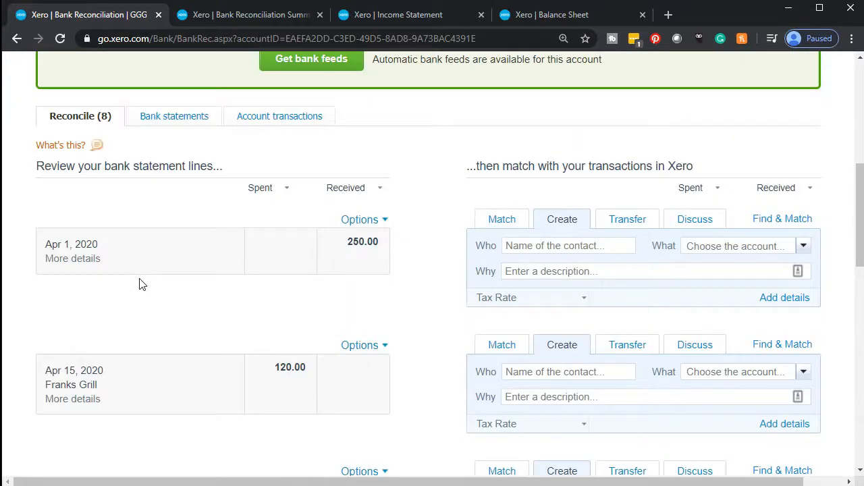
scroll(142, 283, down, 3)
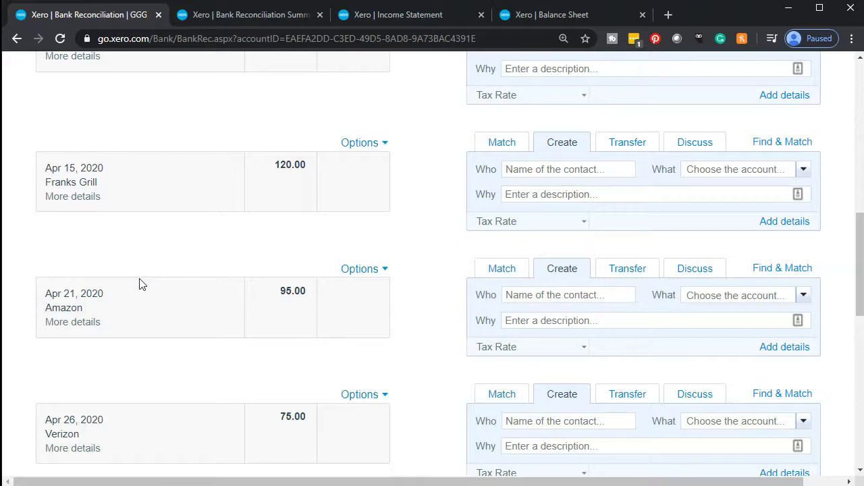
Copy the payee Franks Grill from the Apr 15, 2020 statement line into its contact field
drag(98, 182, 43, 184)
key(ctrl+c)
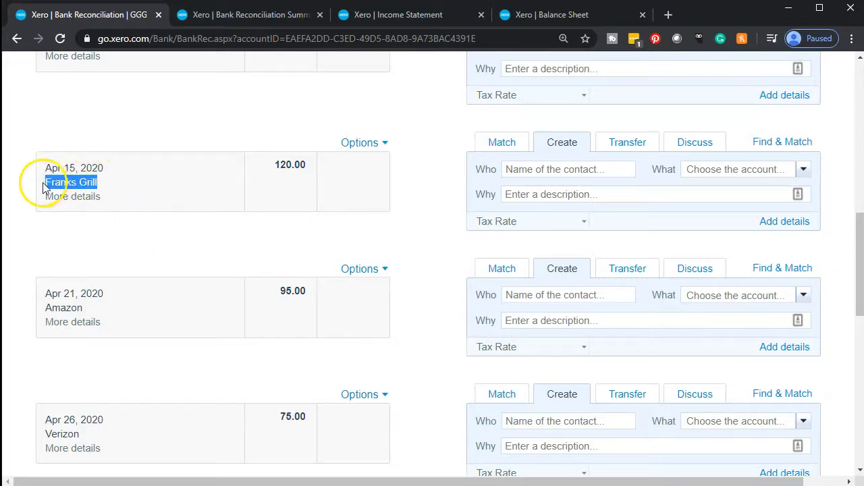
click(533, 166)
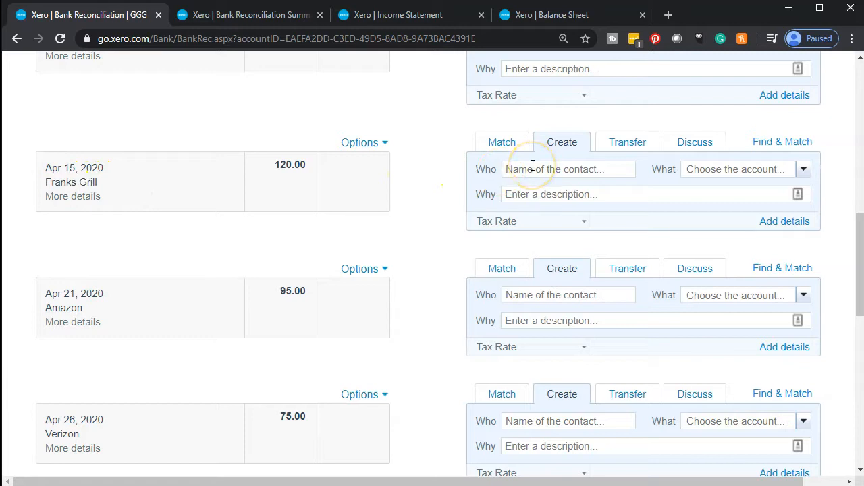
key(ctrl+v)
Assign the account 3120 - Owner's Capital: Owner's Draw to the Franks Grill charge and reconcile it
click(803, 170)
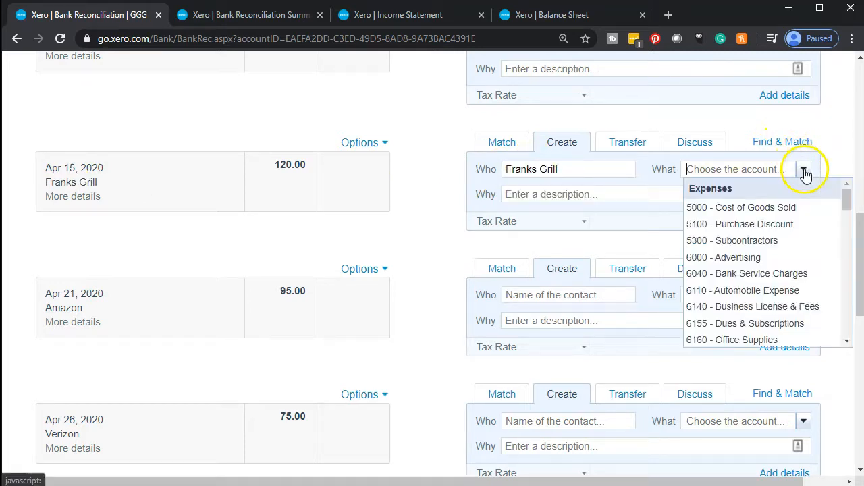
scroll(782, 246, down, 3)
scroll(782, 246, down, 5)
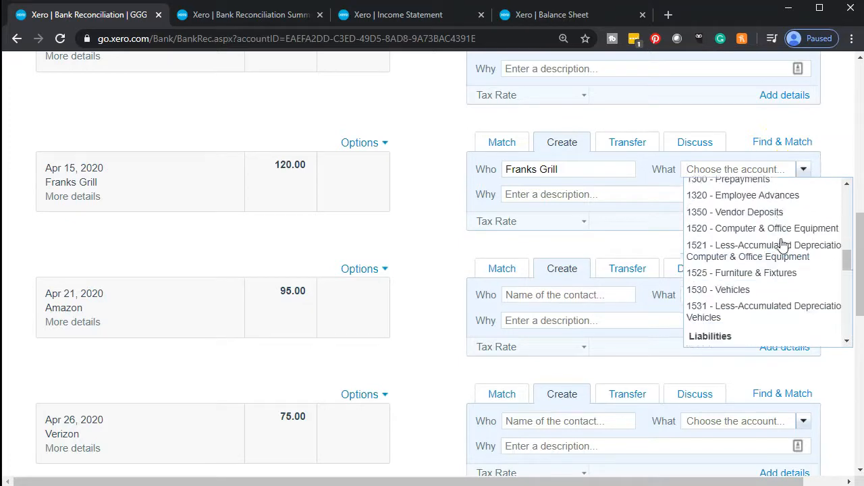
scroll(782, 246, down, 4)
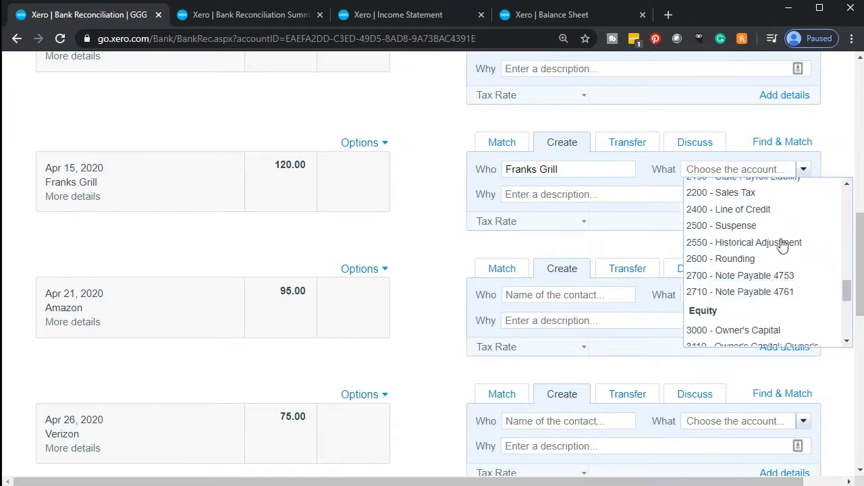
scroll(782, 246, down, 2)
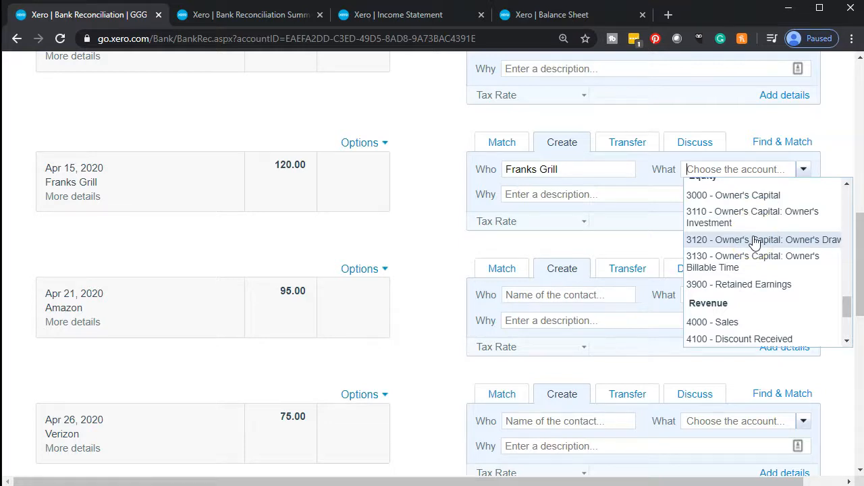
click(755, 241)
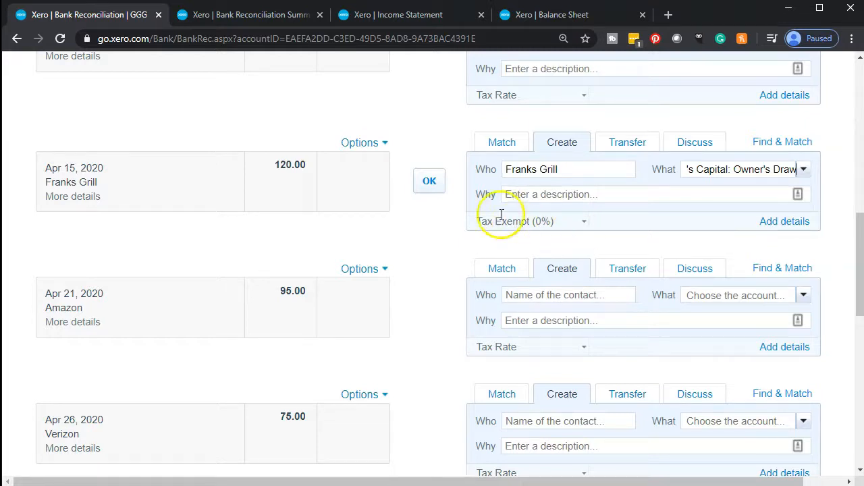
click(436, 190)
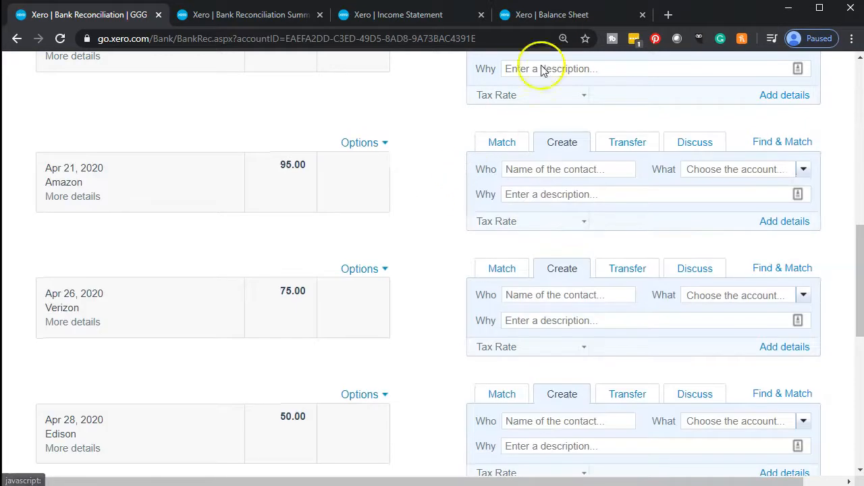
Refresh the Balance Sheet dated Apr 30, 2020 and check the American Express credit card liability
click(553, 15)
scroll(336, 284, up, 10)
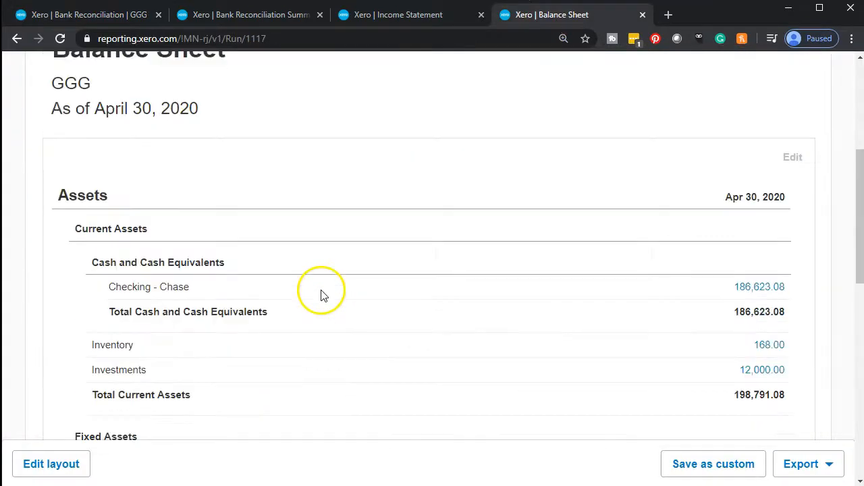
click(410, 242)
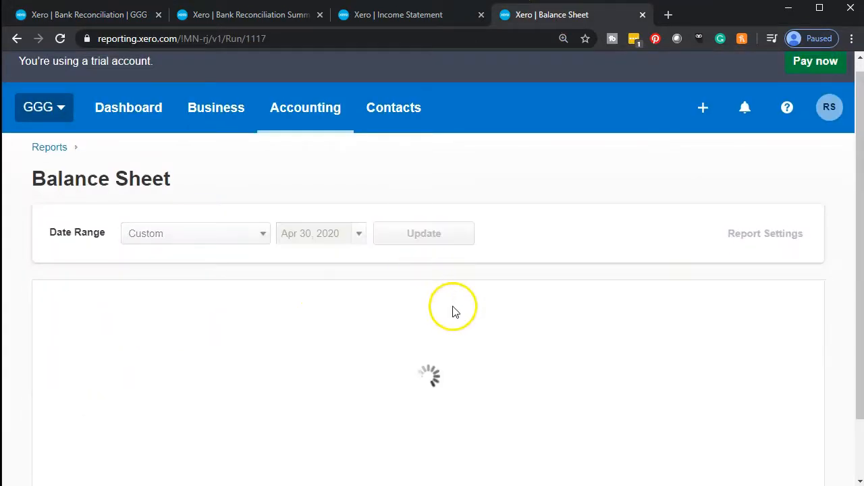
scroll(456, 308, down, 10)
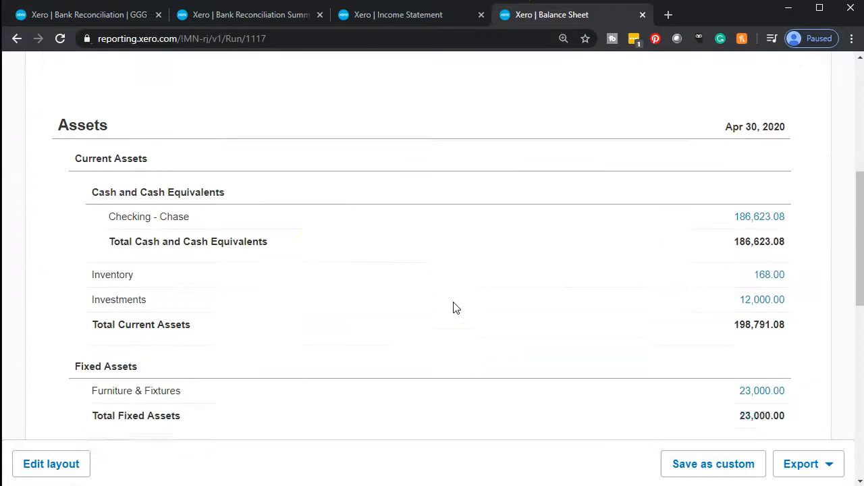
scroll(456, 308, down, 1)
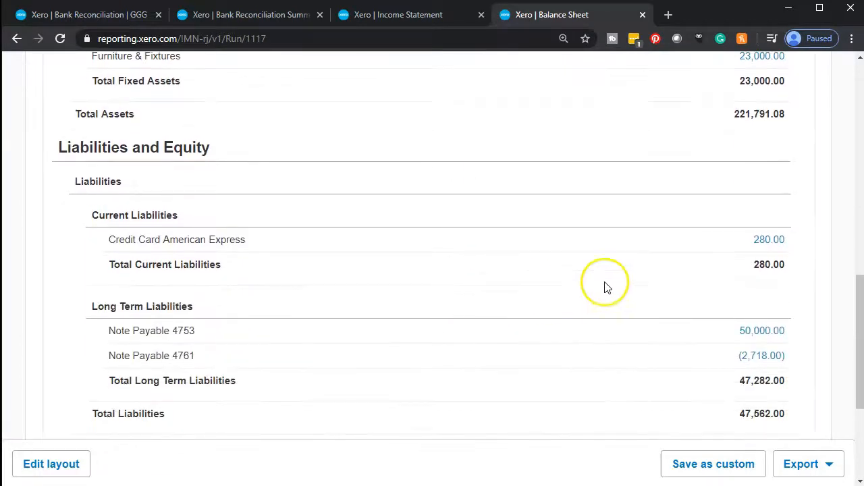
Inspect the transactions behind the American Express balance, then return to the Balance Sheet and check the Owner's Draw under equity
click(772, 245)
scroll(246, 408, down, 5)
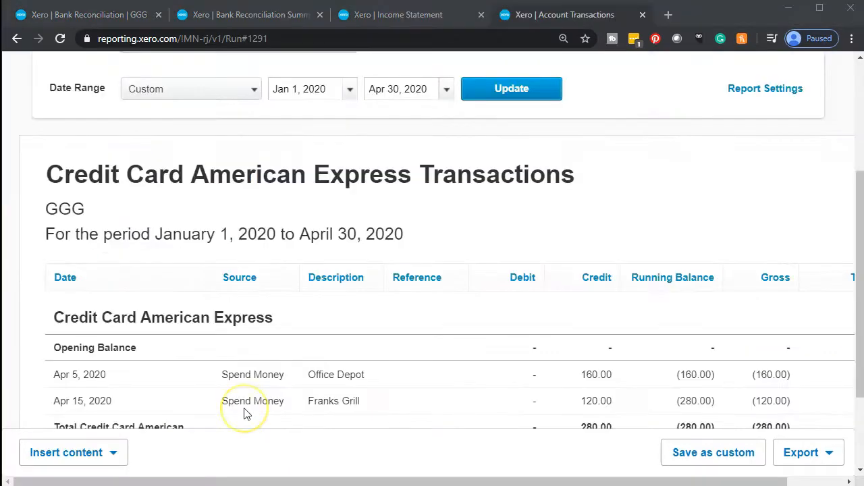
click(17, 38)
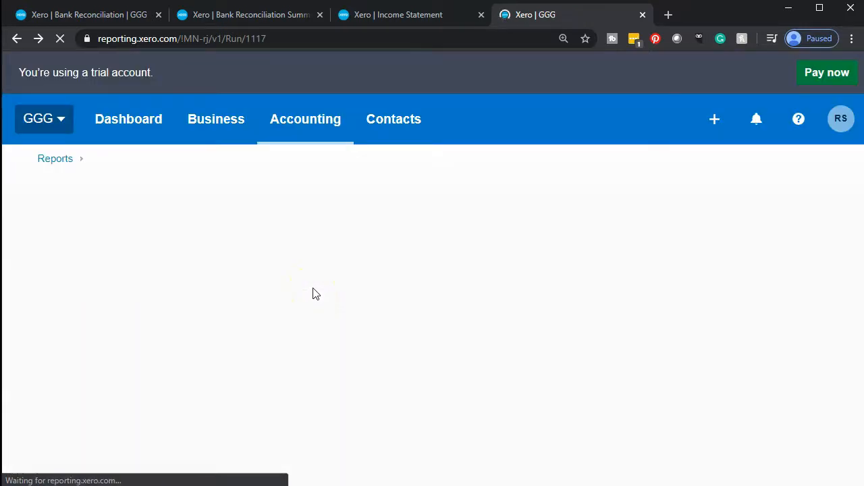
scroll(309, 371, down, 3)
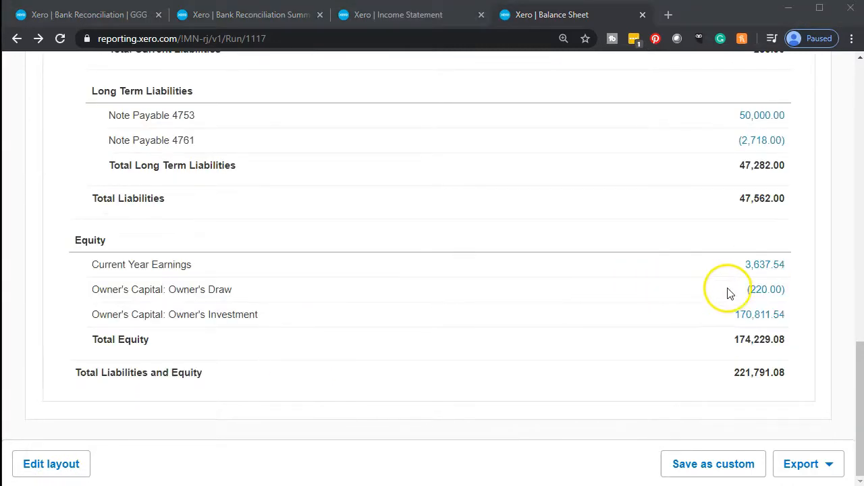
Refresh the Income Statement for Apr 1 to Dec 31, 2020
click(396, 22)
scroll(453, 290, up, 8)
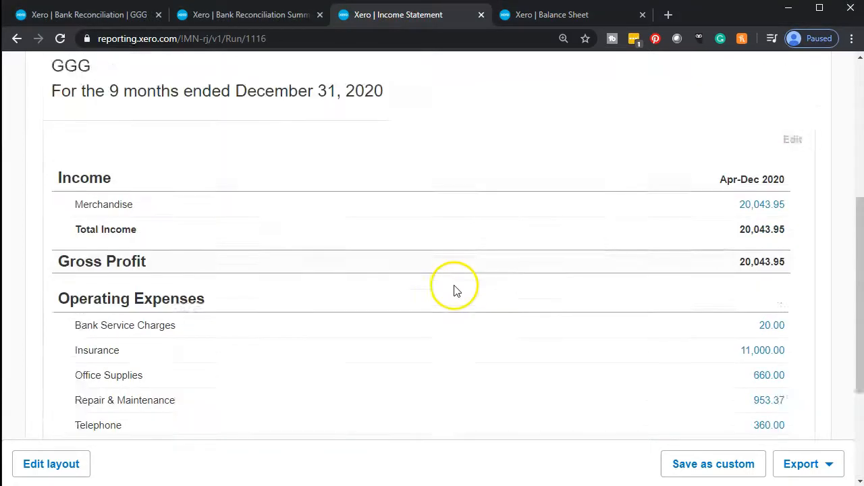
click(542, 251)
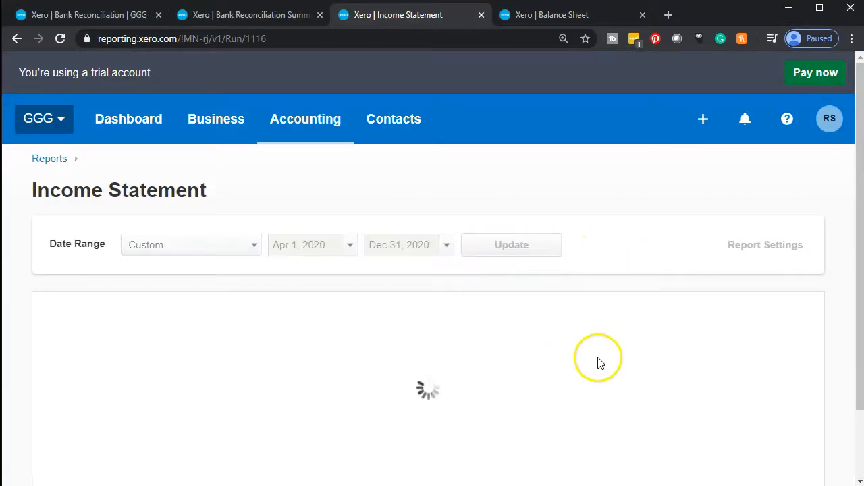
Refresh the American Express Bank Reconciliation Summary dated Apr 30, 2020 and check the remaining un-reconciled statement lines
click(220, 13)
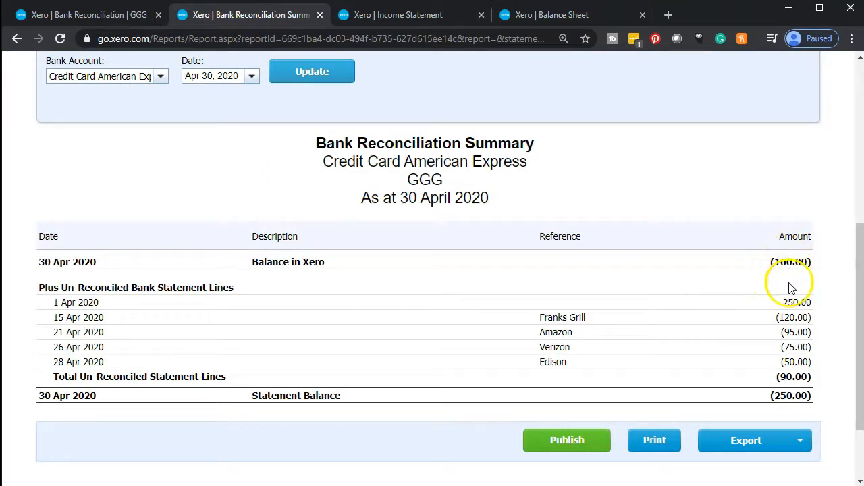
scroll(581, 324, up, 2)
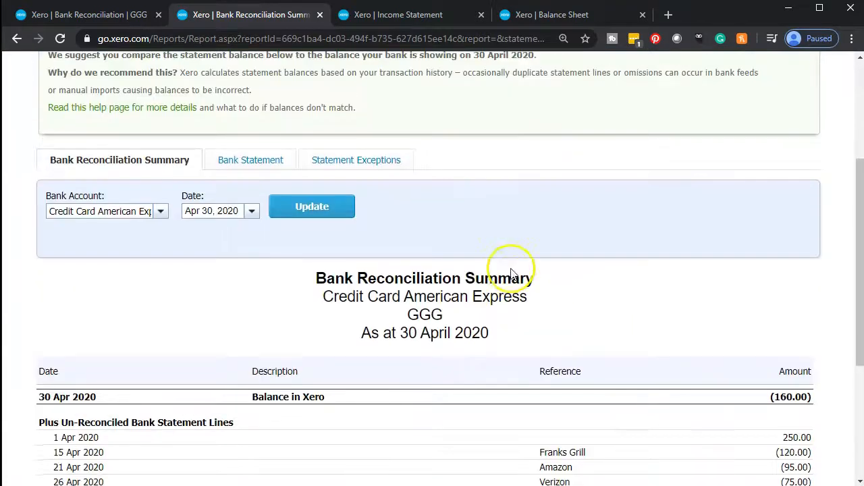
click(312, 206)
scroll(478, 331, down, 1)
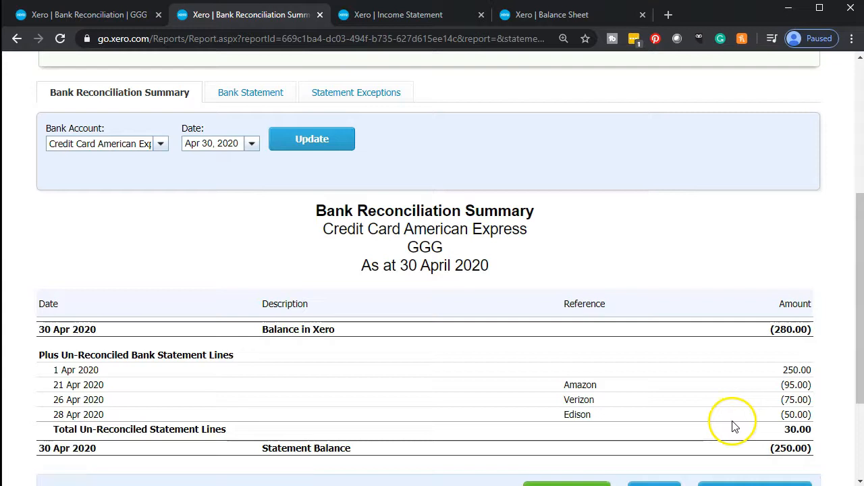
Reconcile the Apr 21, 2020 Amazon statement line with contact Amazon and account 6160 - Office Supplies
click(68, 15)
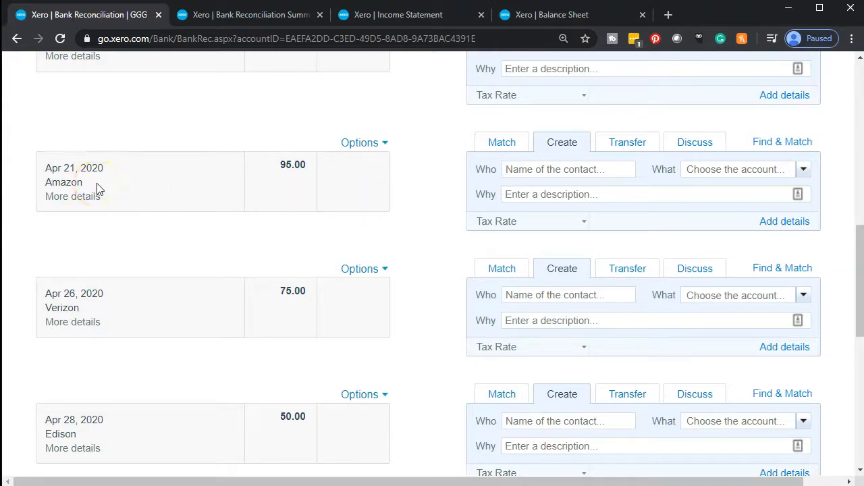
drag(95, 189, 53, 182)
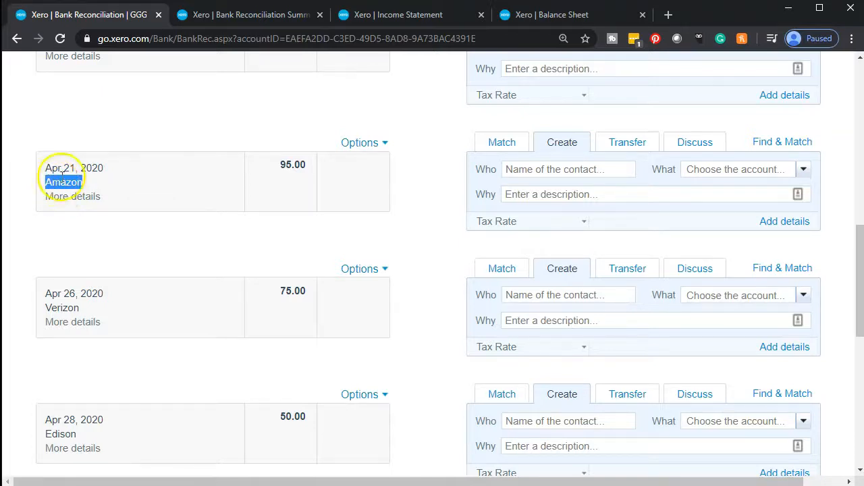
click(522, 167)
text(Amazon)
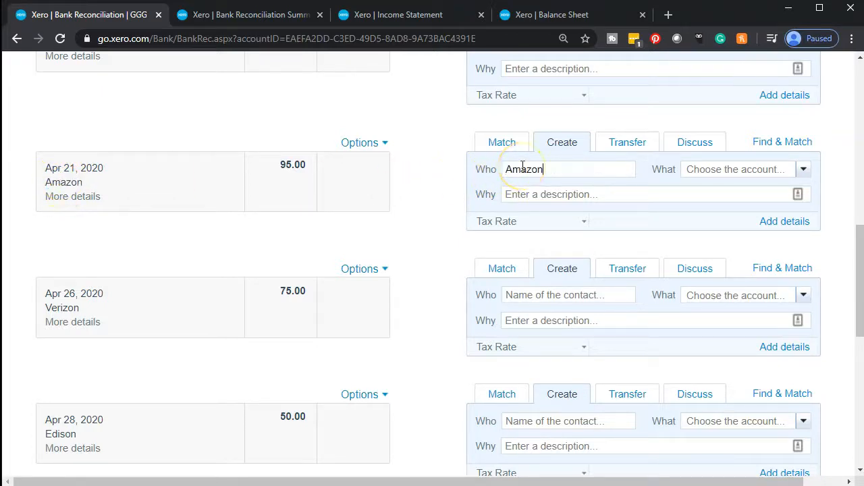
click(803, 172)
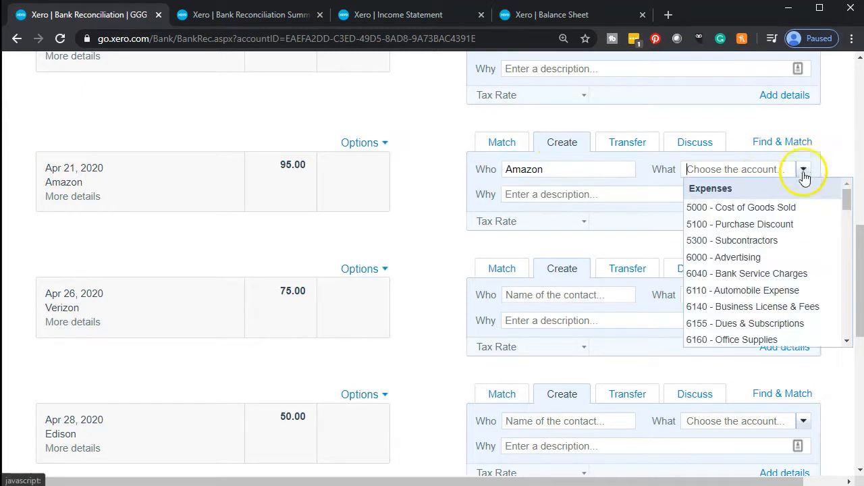
click(762, 349)
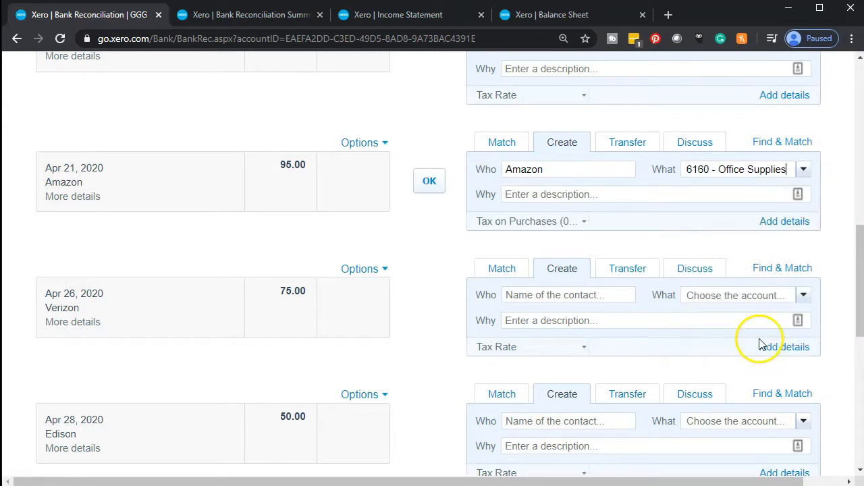
click(432, 190)
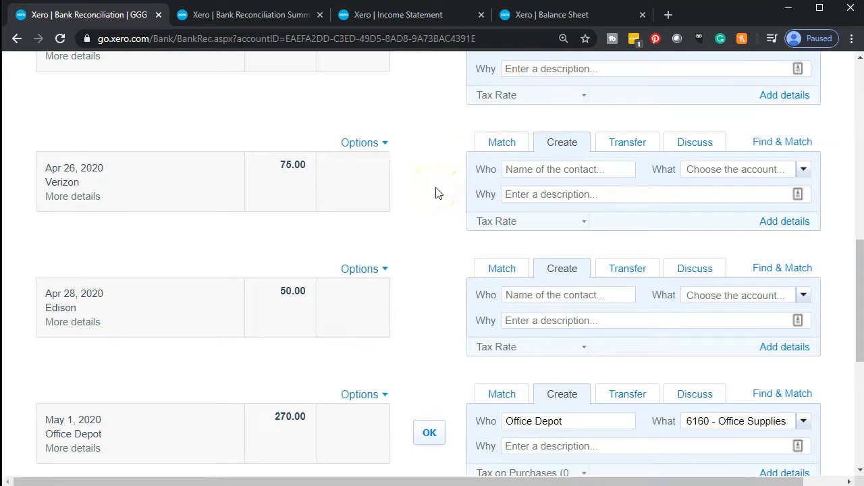
Copy the payee Verizon from the Apr 26, 2020 statement line into its contact field
drag(81, 184, 44, 187)
key(ctrl+c)
click(525, 172)
key(ctrl+v)
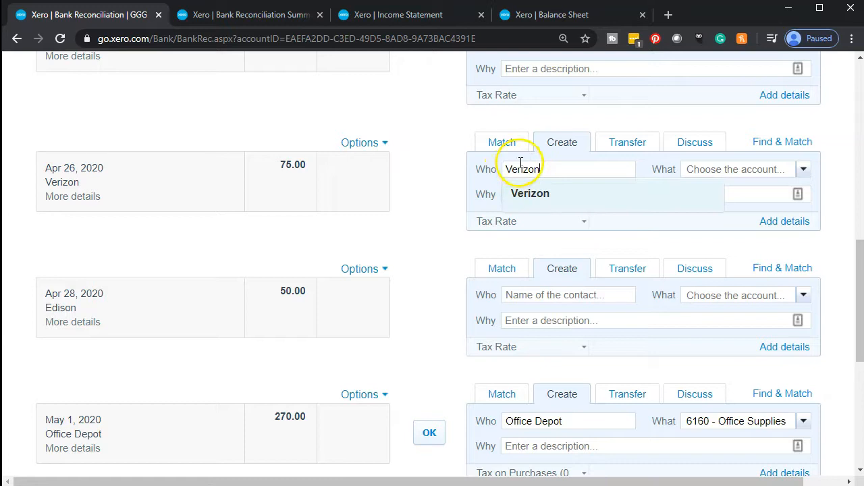
key(Tab)
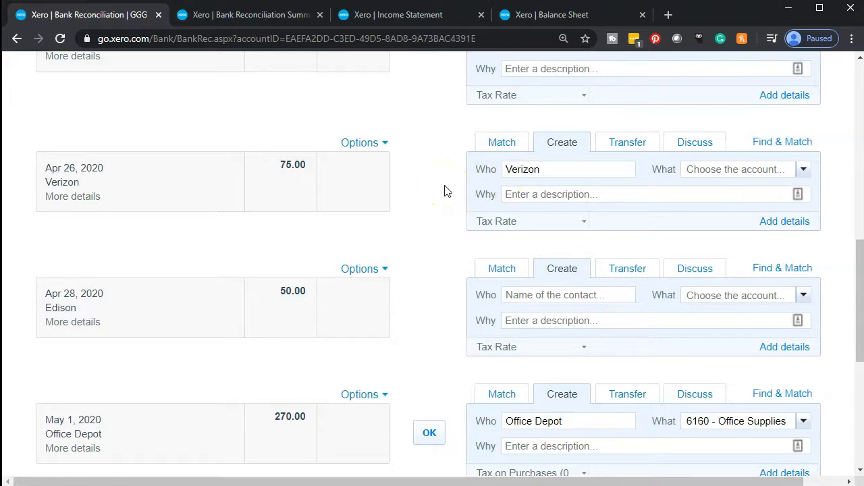
Assign the account 6337 - Telephone to the Apr 26 Verizon charge and reconcile it
click(803, 173)
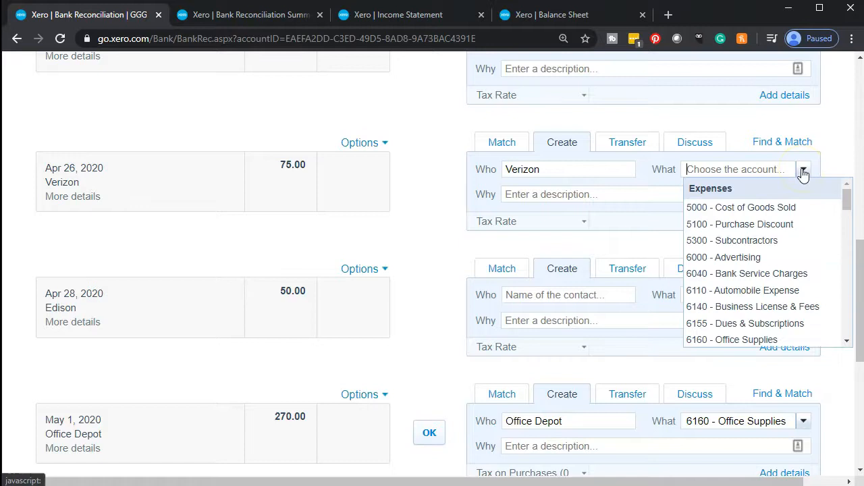
scroll(792, 241, down, 1)
scroll(793, 241, down, 4)
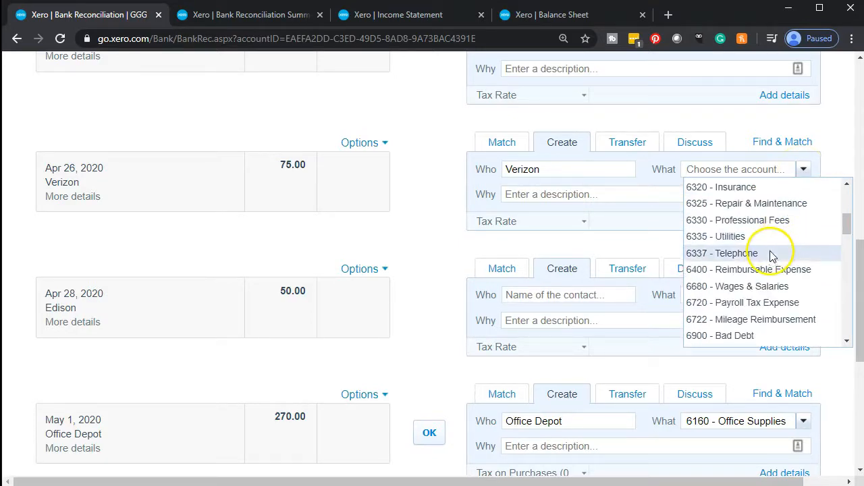
click(772, 255)
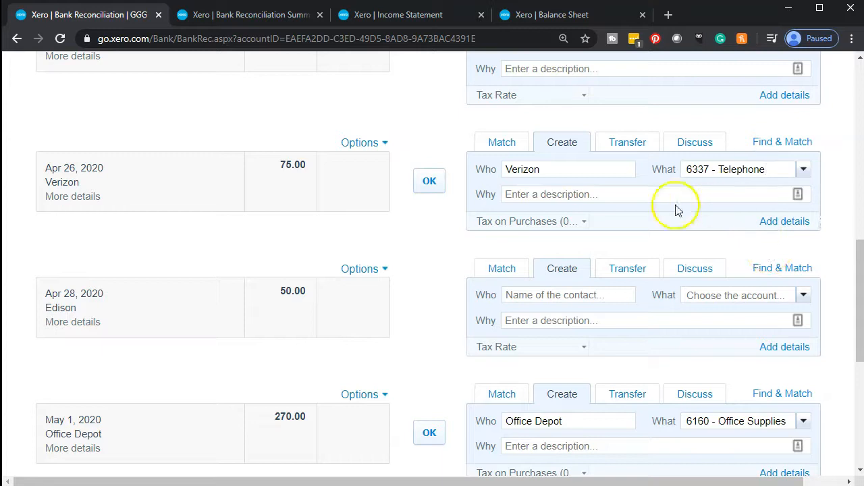
click(430, 181)
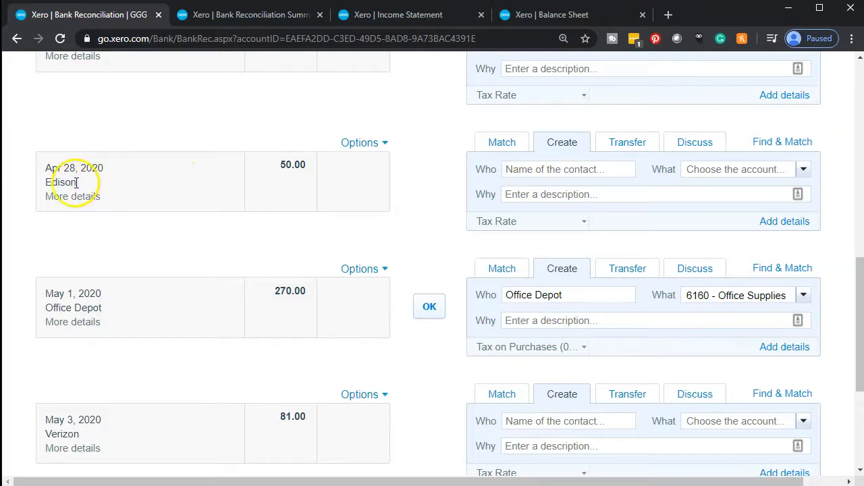
Copy the payee Edison from the Apr 28, 2020 statement line into its contact field
drag(76, 183, 46, 182)
key(ctrl+c)
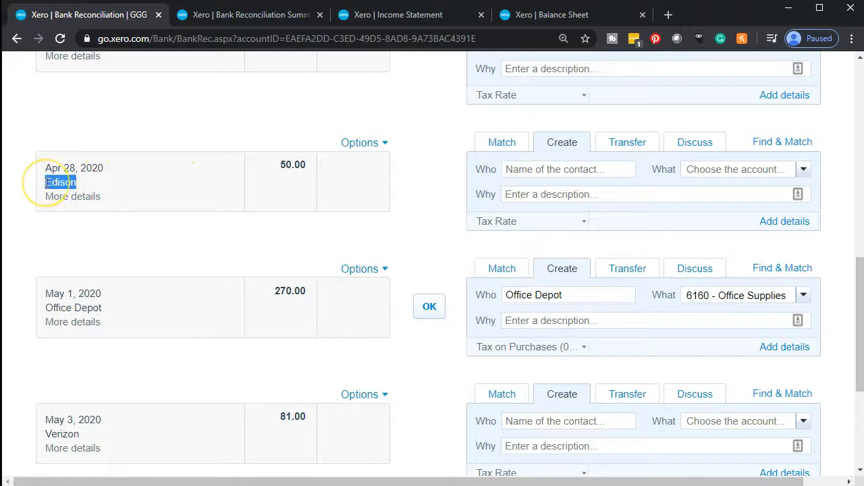
click(543, 168)
key(ctrl+v)
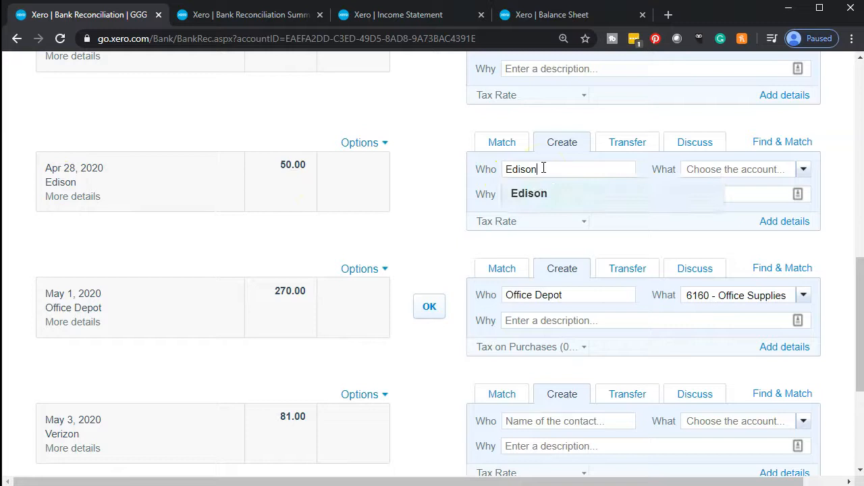
key(Tab)
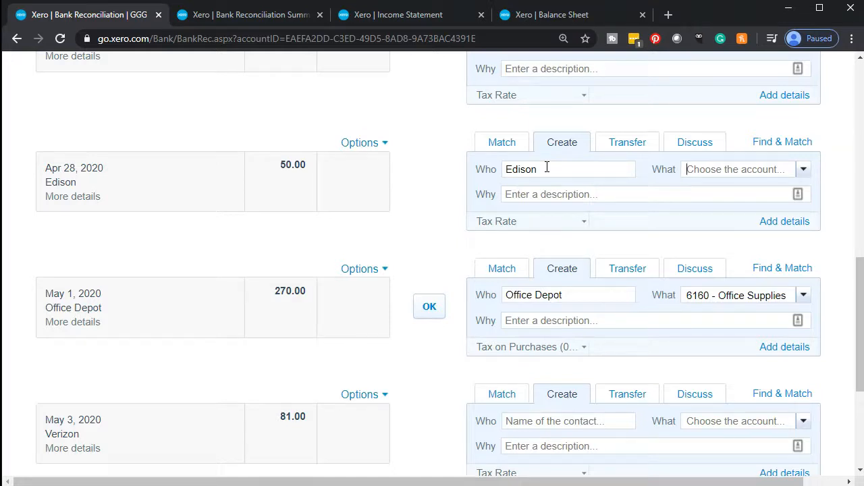
key(Tab)
Assign the account 6335 - Utilities to the Apr 28 Edison charge and reconcile it
click(767, 168)
text(ut)
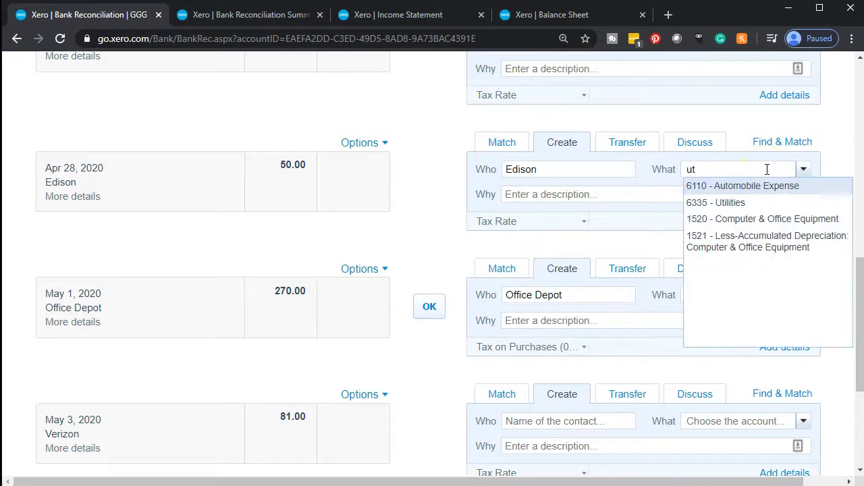
key(Down)
key(Tab)
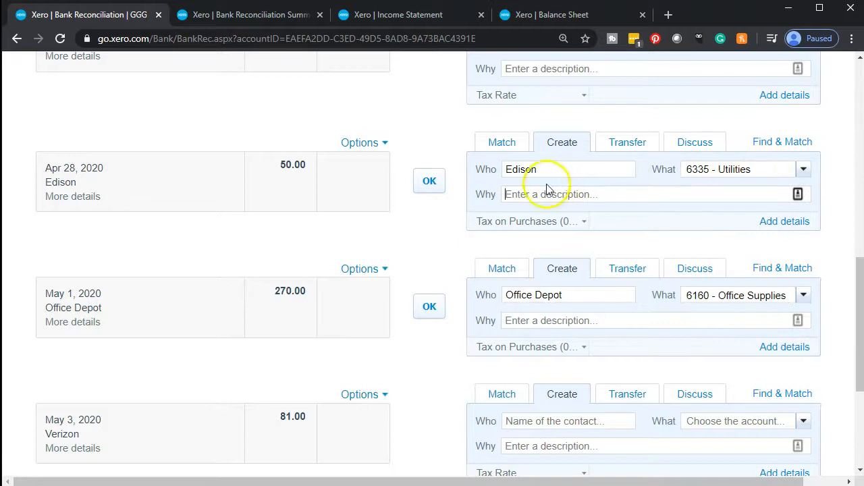
click(429, 181)
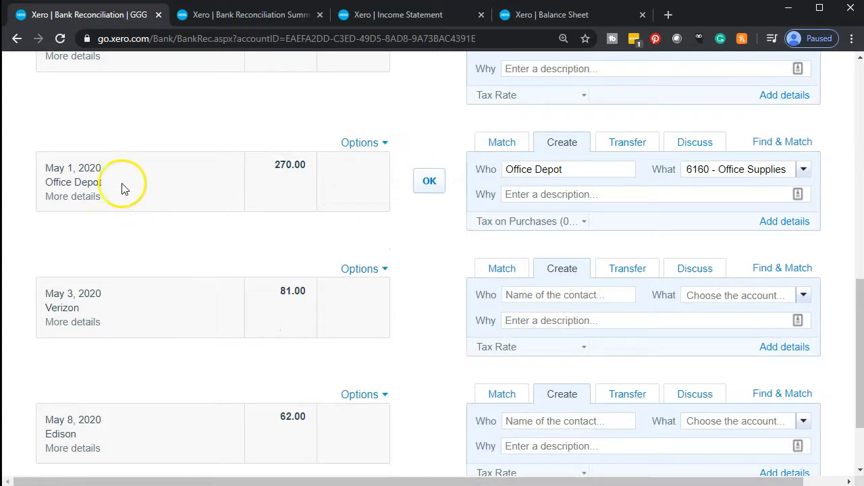
Check the statement details of the May 1, 2020 Office Depot line and reconcile it with the suggested account 6160 - Office Supplies
drag(115, 187, 76, 192)
click(74, 185)
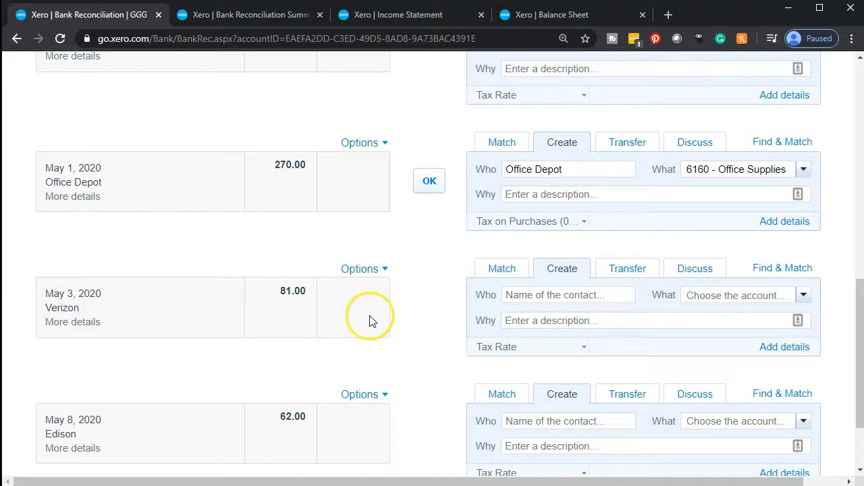
scroll(372, 320, up, 1)
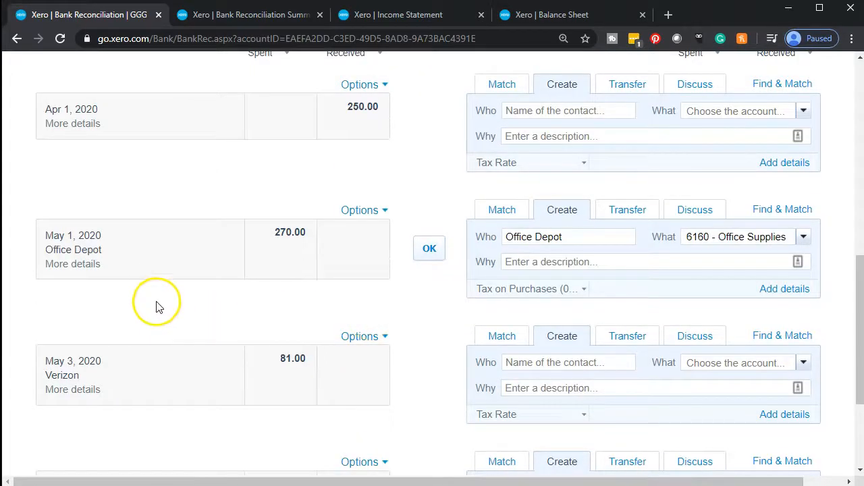
click(70, 269)
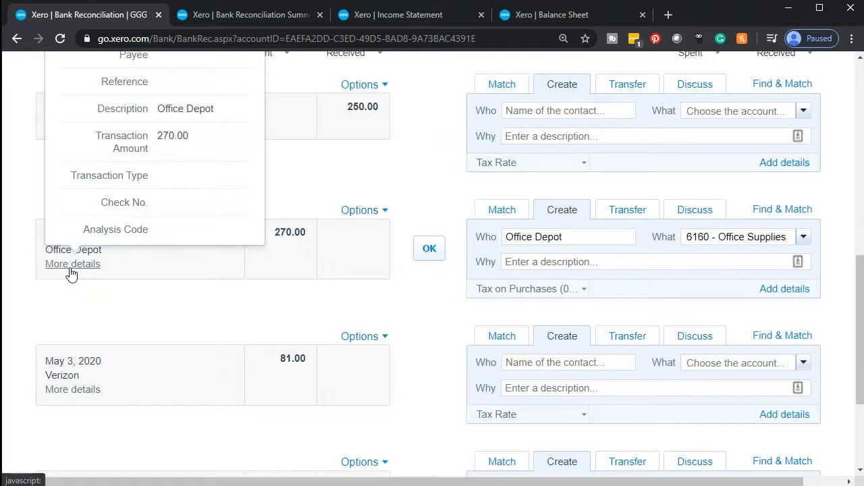
scroll(420, 318, up, 1)
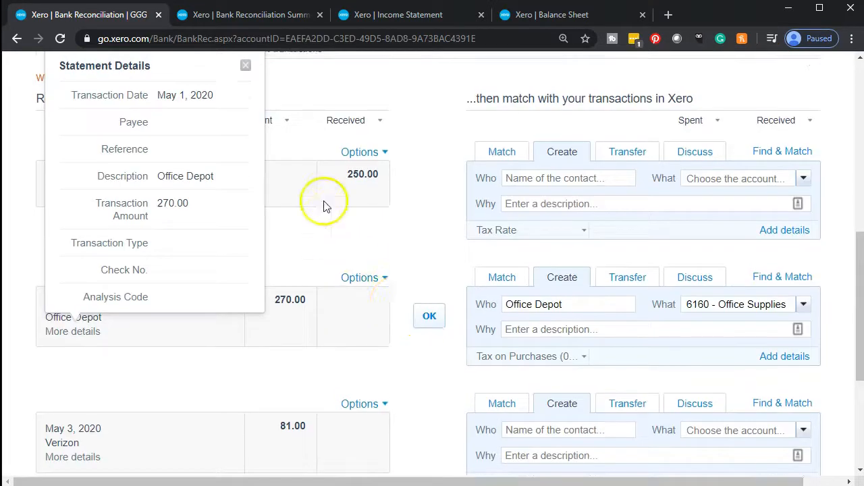
click(246, 66)
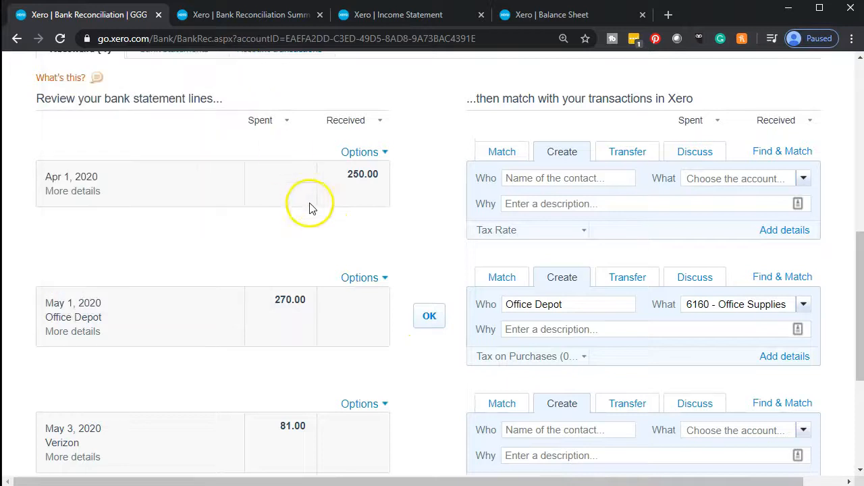
scroll(357, 274, down, 1)
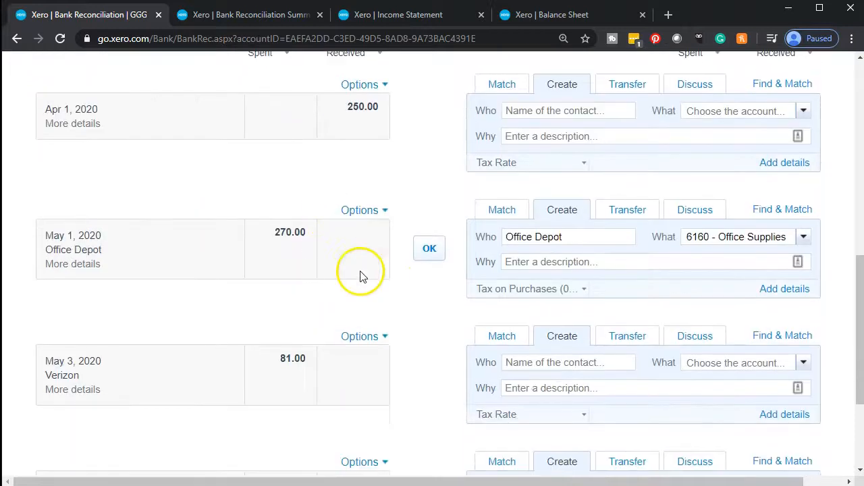
click(437, 252)
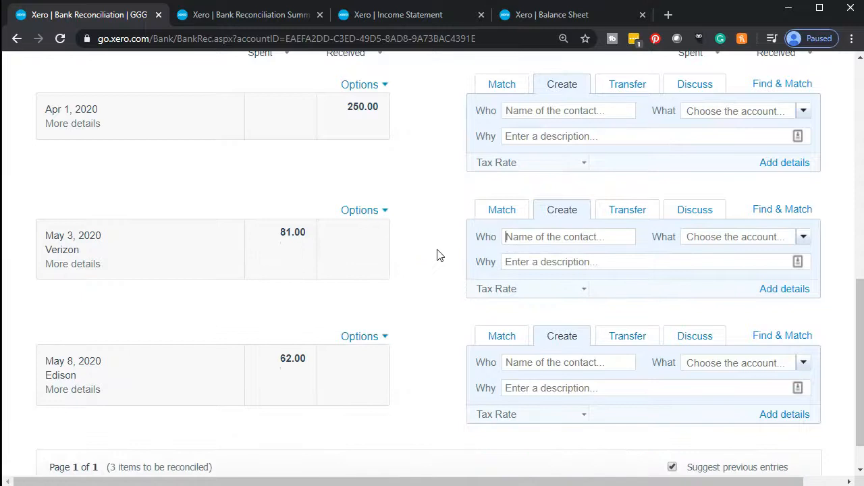
Reload the reconciliation page and reconcile the May 3 Verizon line to 6337 - Telephone and the May 8 Edison line to 6335 - Utilities
scroll(439, 255, down, 1)
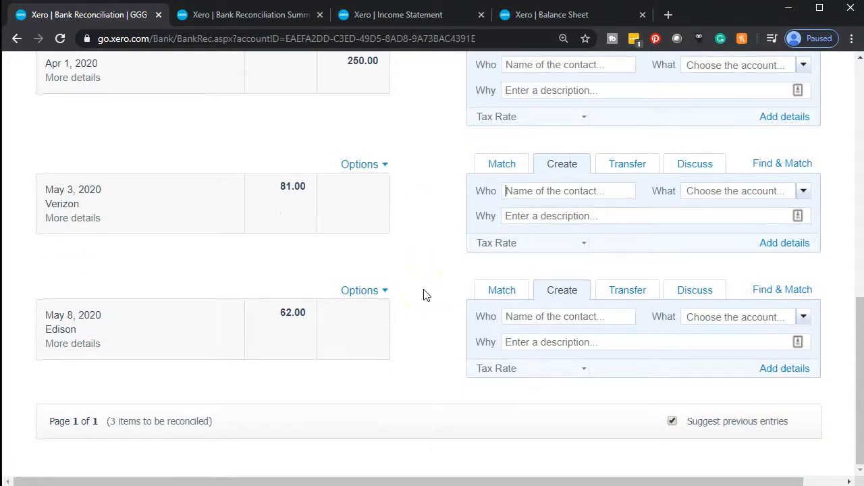
click(60, 39)
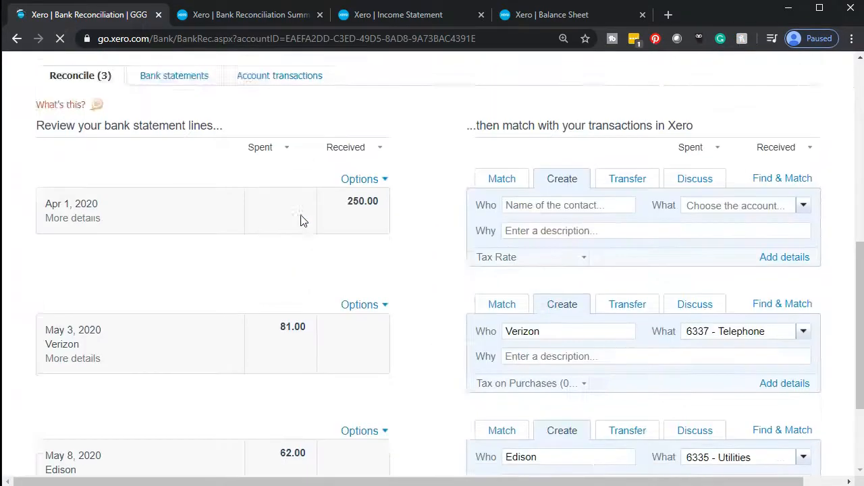
scroll(302, 220, down, 1)
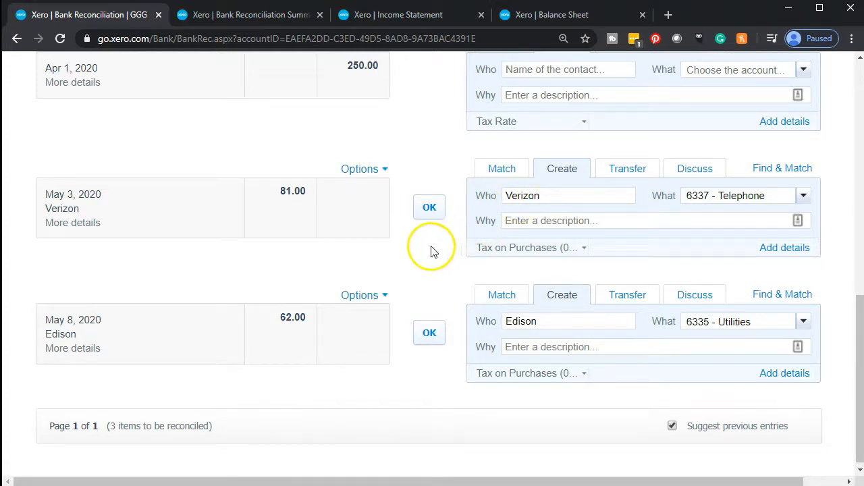
click(430, 207)
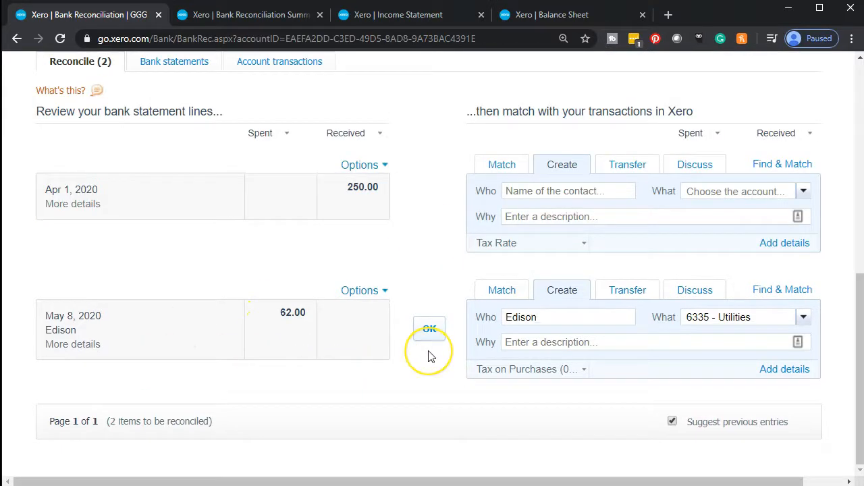
click(429, 330)
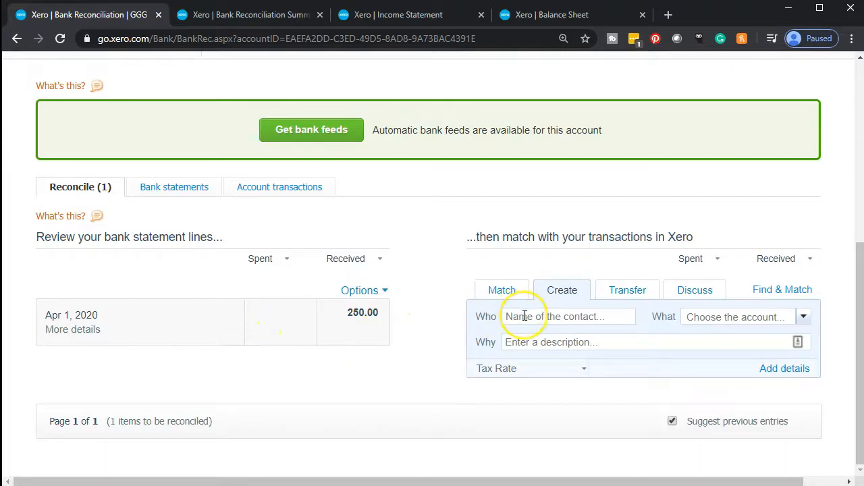
Enter American Express as the contact for the Apr 1, 2020 statement line
text(America)
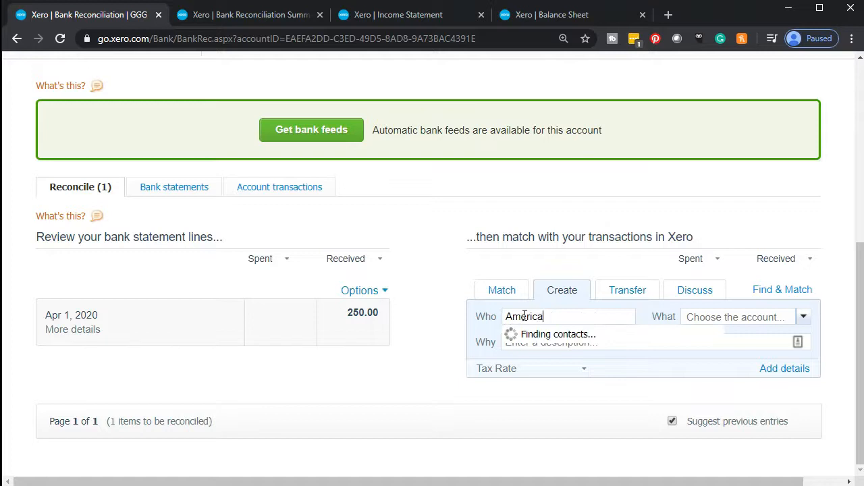
text(n Express)
key(Tab)
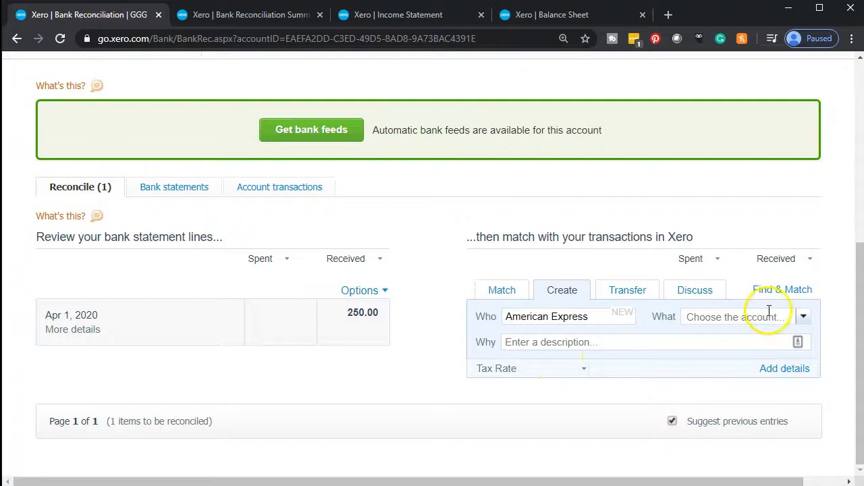
click(804, 318)
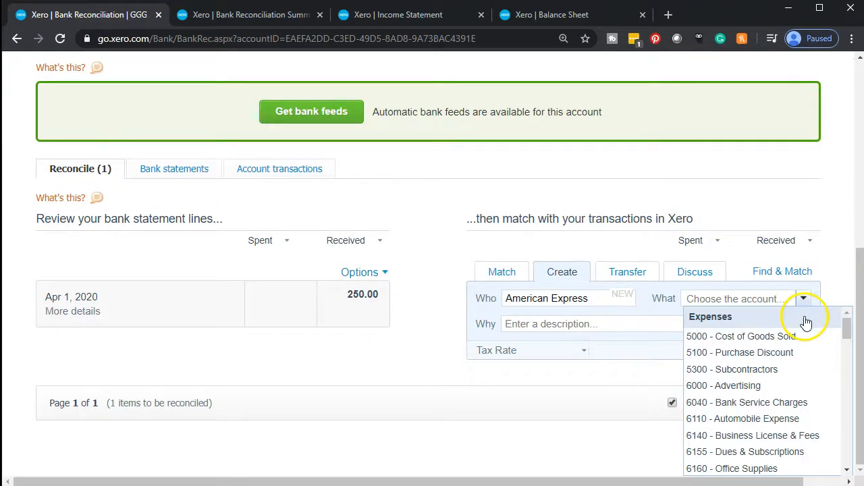
scroll(785, 398, down, 3)
scroll(784, 397, down, 5)
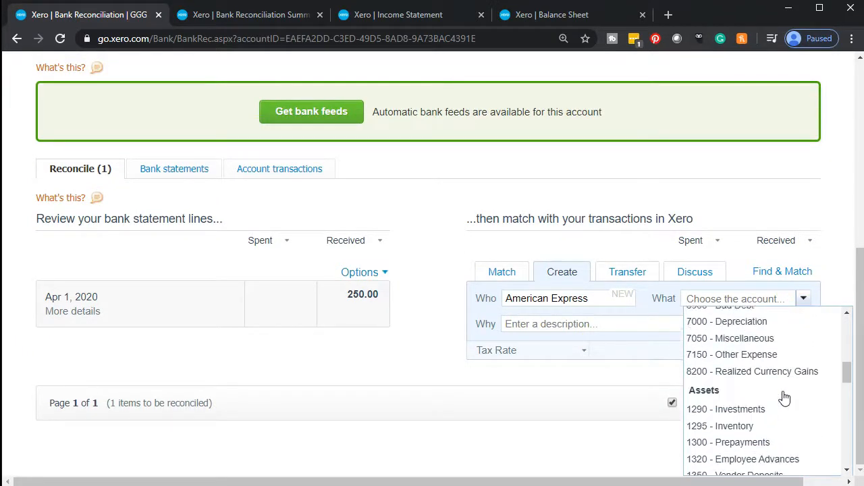
scroll(784, 397, down, 1)
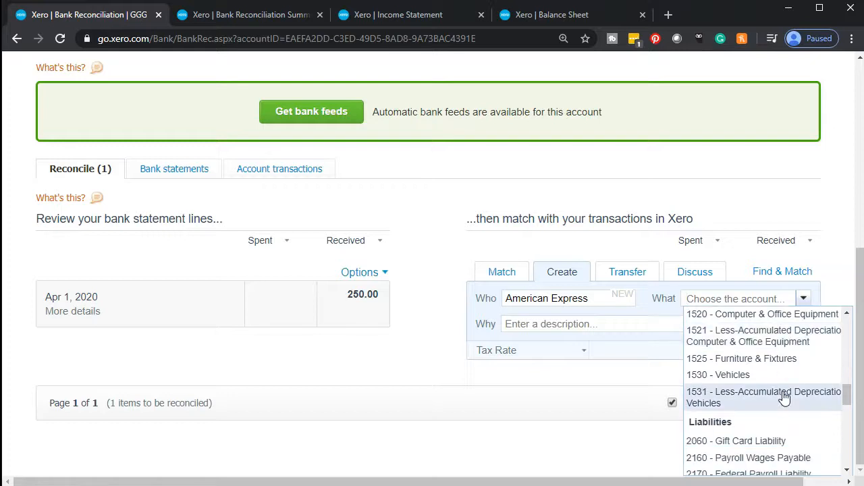
click(552, 335)
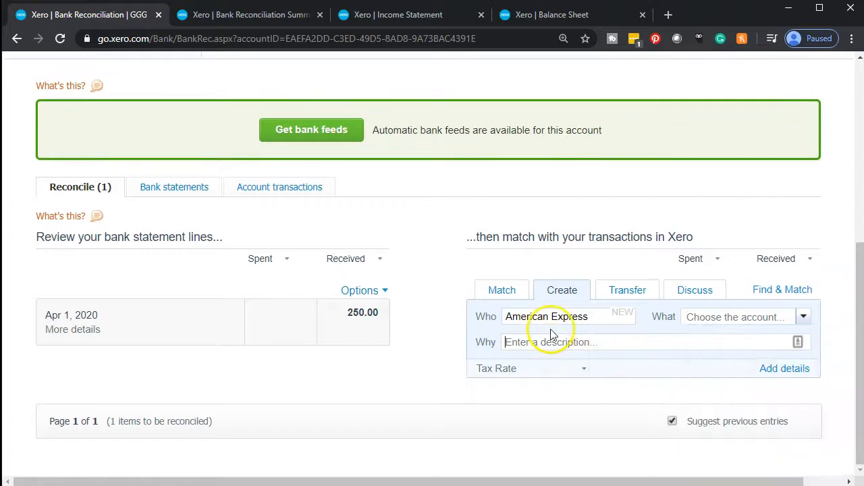
click(804, 317)
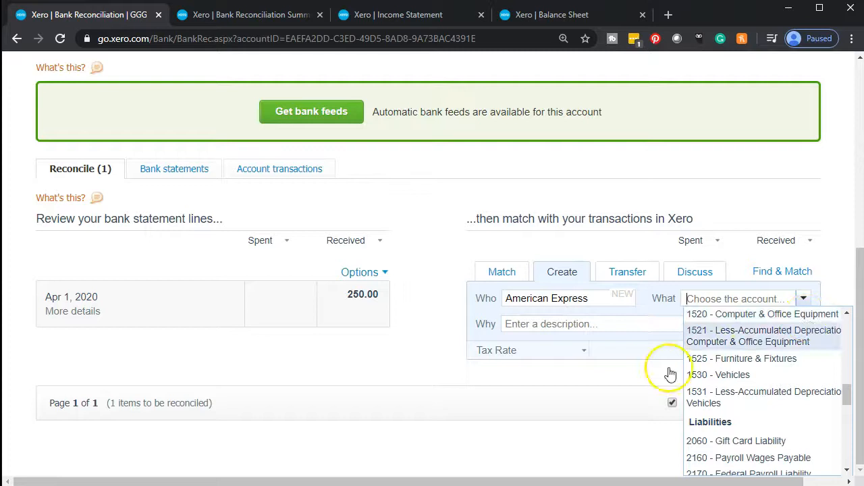
click(547, 408)
Open the detailed entry for the Apr 1 American Express receipt and start adding a new account for its first line
click(784, 370)
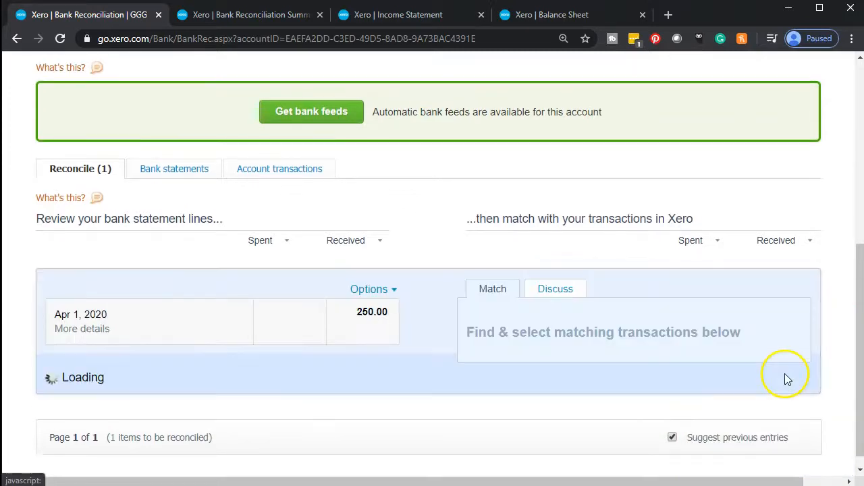
scroll(520, 351, down, 5)
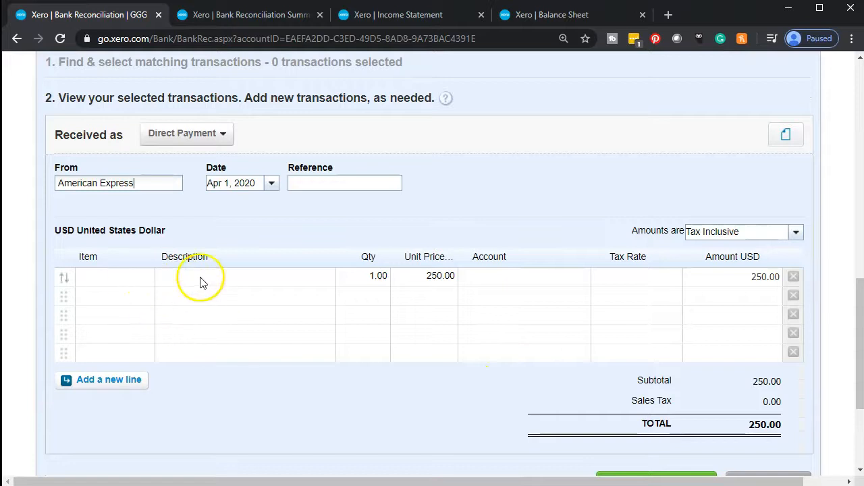
click(493, 282)
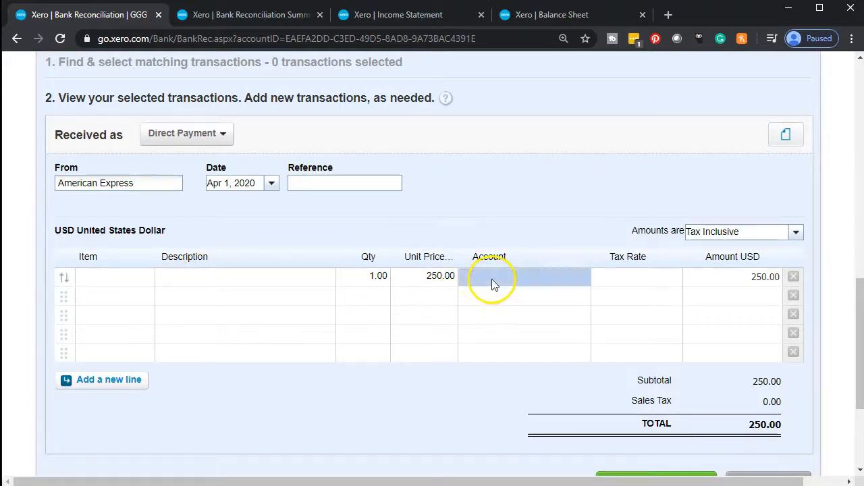
click(583, 278)
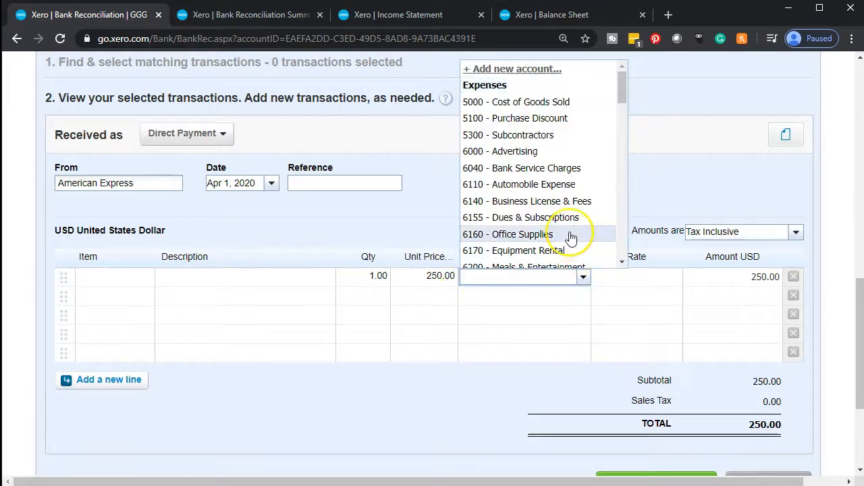
scroll(571, 237, down, 10)
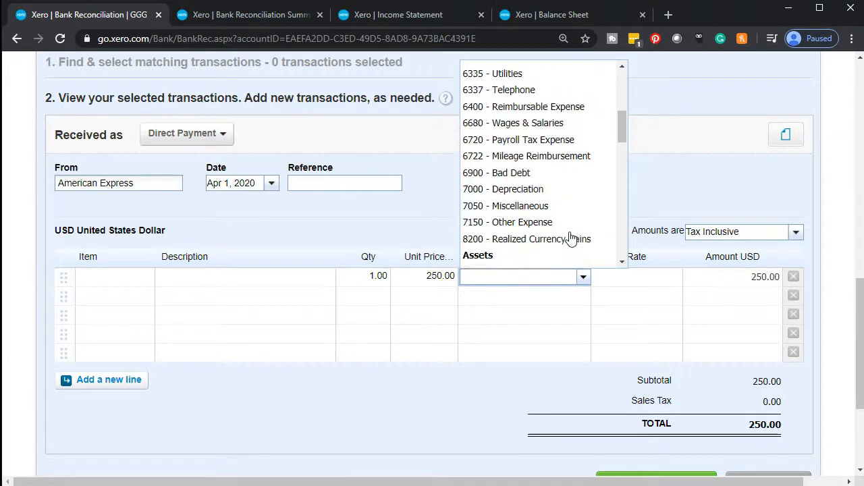
scroll(571, 238, down, 5)
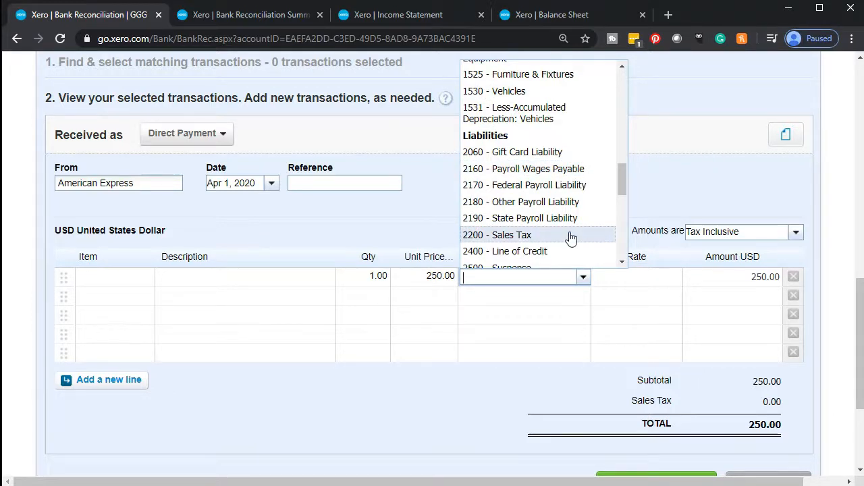
scroll(571, 238, up, 20)
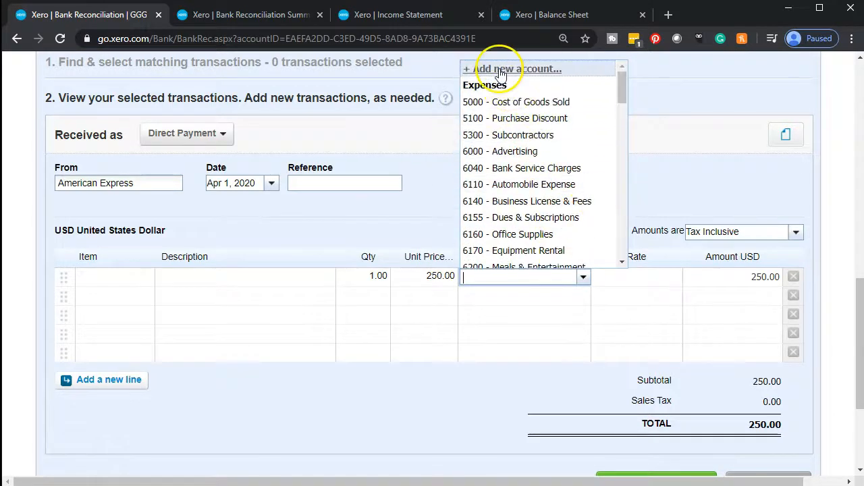
click(500, 68)
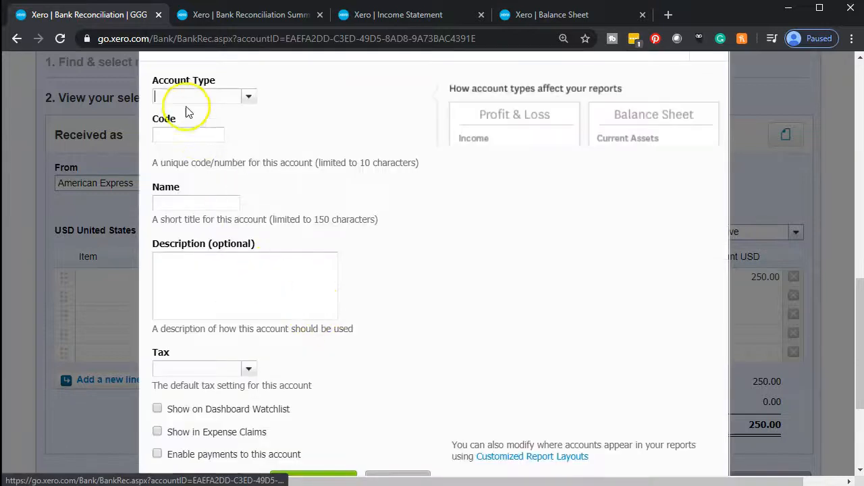
Give the new account the code 2055 and the account type Current Liability
click(181, 131)
text(2055)
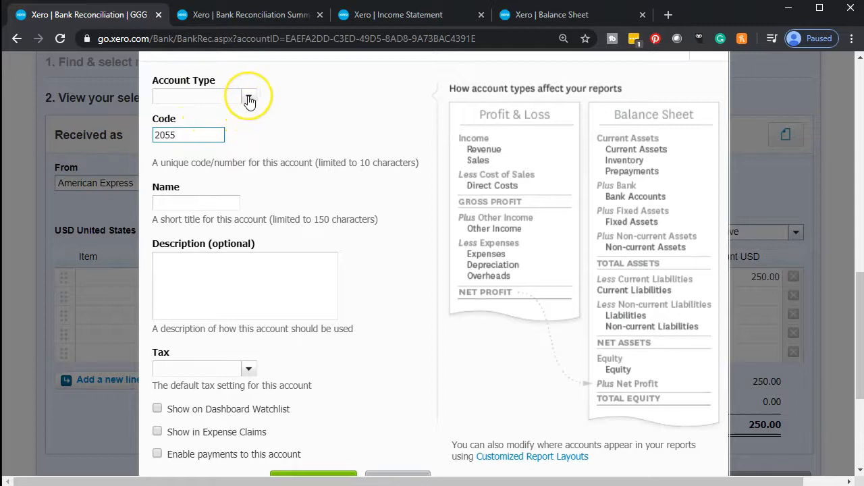
click(250, 100)
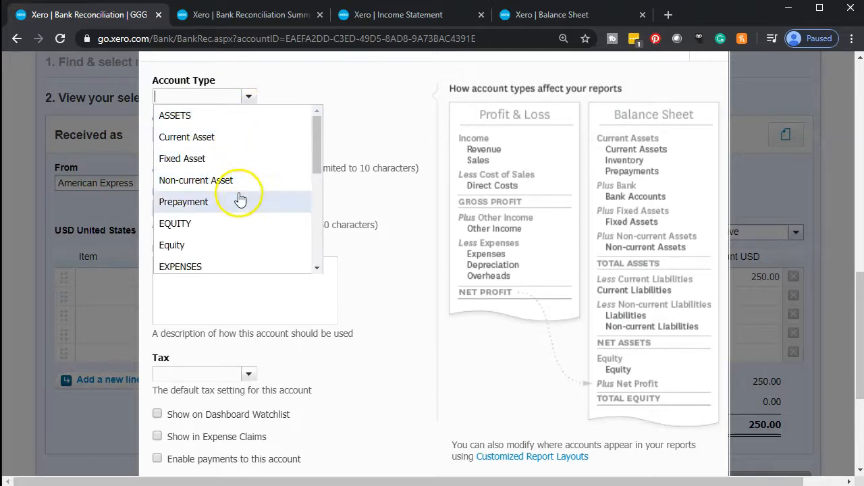
scroll(237, 197, down, 1)
scroll(238, 197, down, 2)
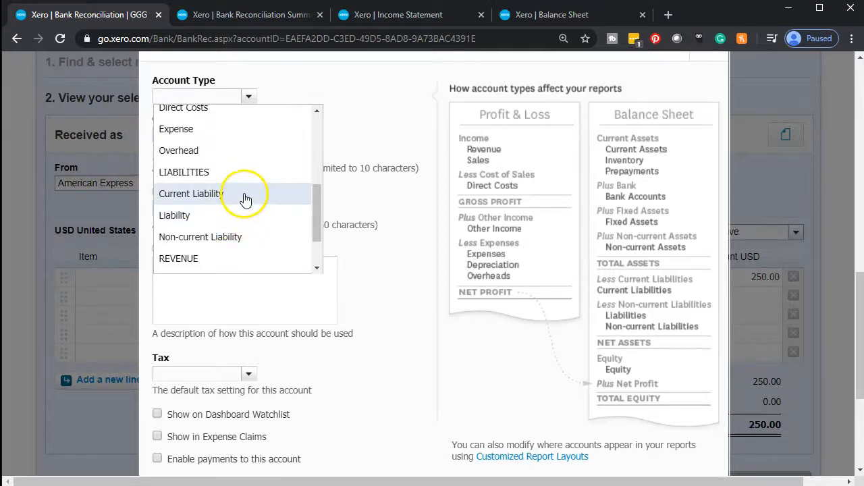
click(243, 195)
Enter Credit Card Clearing as the new account's name and try a spelling suggestion on its last word
click(191, 206)
text(Cert)
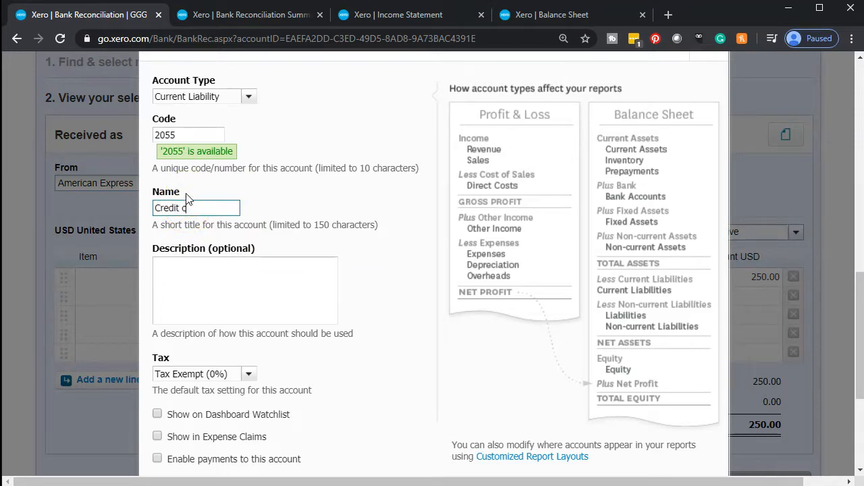
text(it Card Clear)
text(ring)
click(225, 301)
click(204, 210)
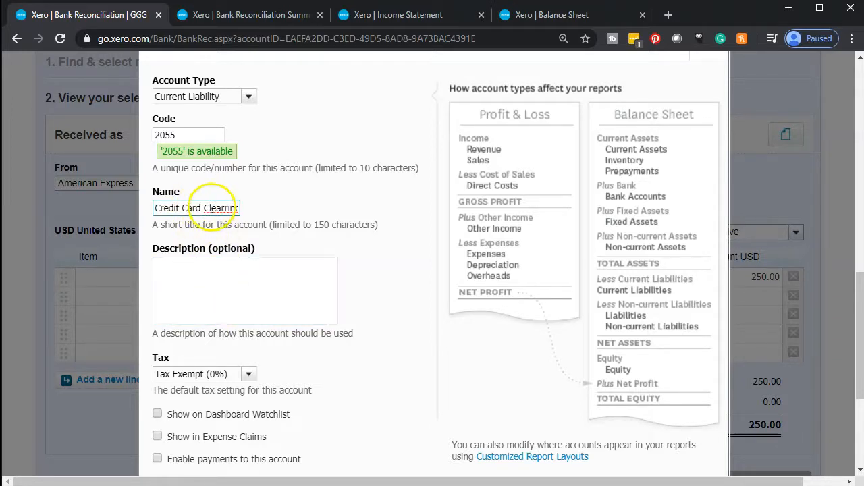
right_click(212, 207)
click(227, 215)
click(243, 281)
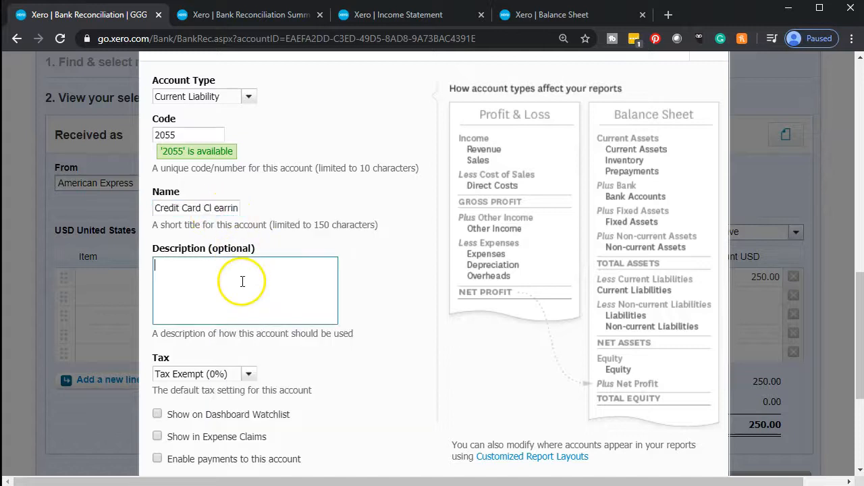
Correct the account name's spelling to Credit Card Clearing and save the new account
click(237, 208)
key(BackSpace)
key(BackSpace)
key(BackSpace)
key(BackSpace)
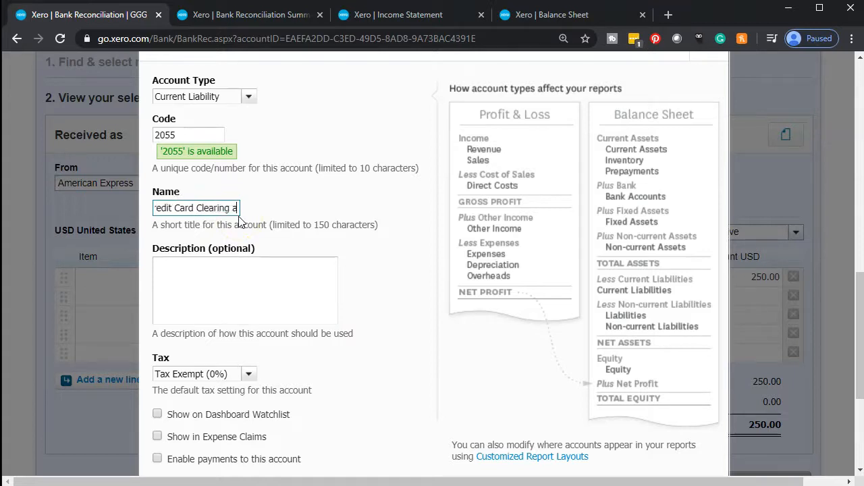
click(226, 287)
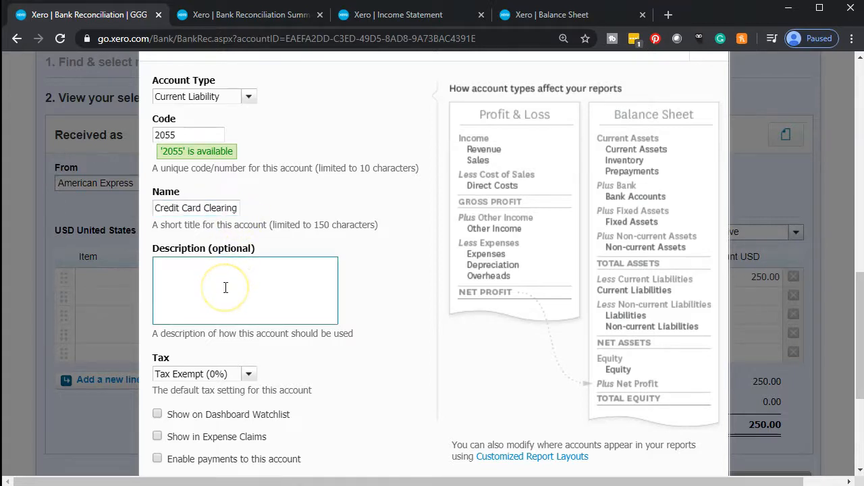
scroll(225, 287, down, 3)
click(339, 290)
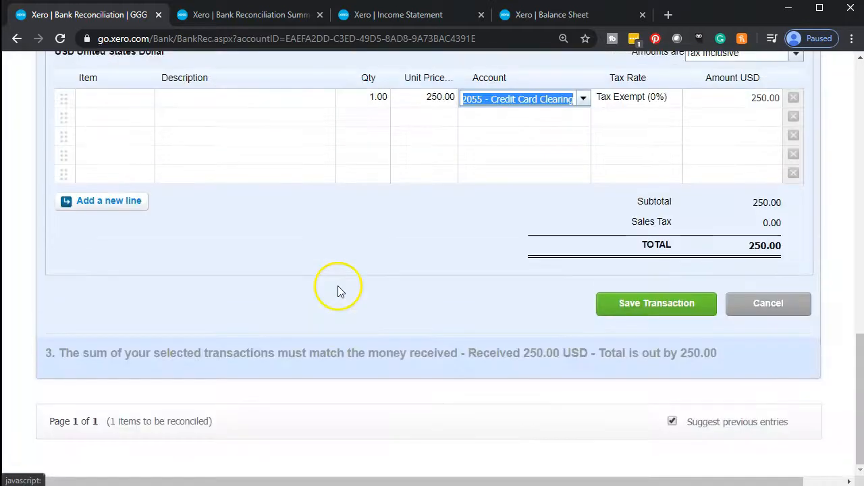
Save the Apr 1 American Express transaction with account 2055 - Credit Card Clearing and reconcile it with the statement line
scroll(351, 334, up, 1)
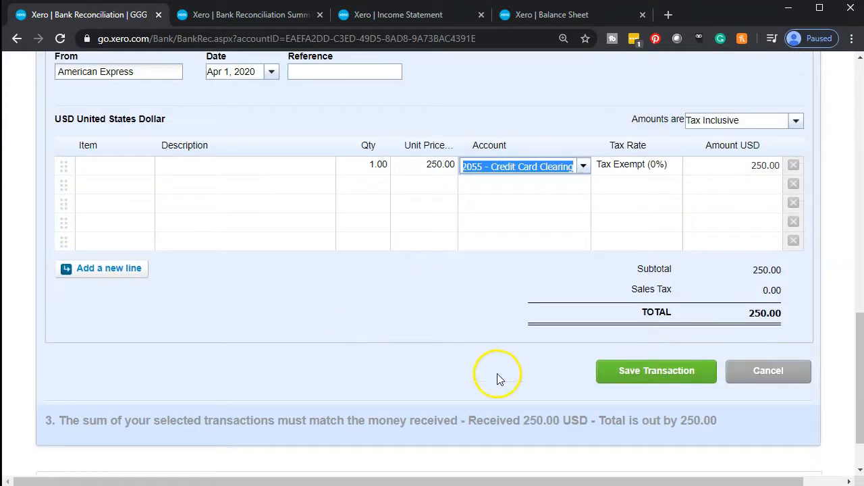
click(614, 384)
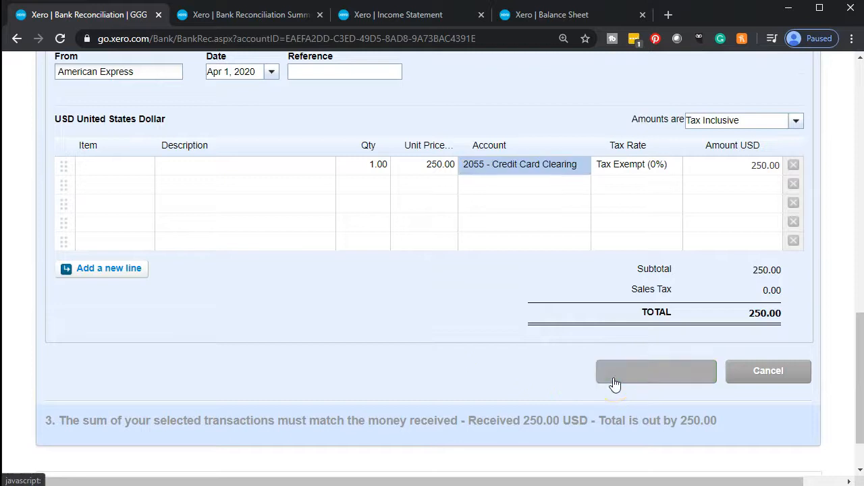
scroll(555, 408, up, 4)
scroll(555, 408, up, 2)
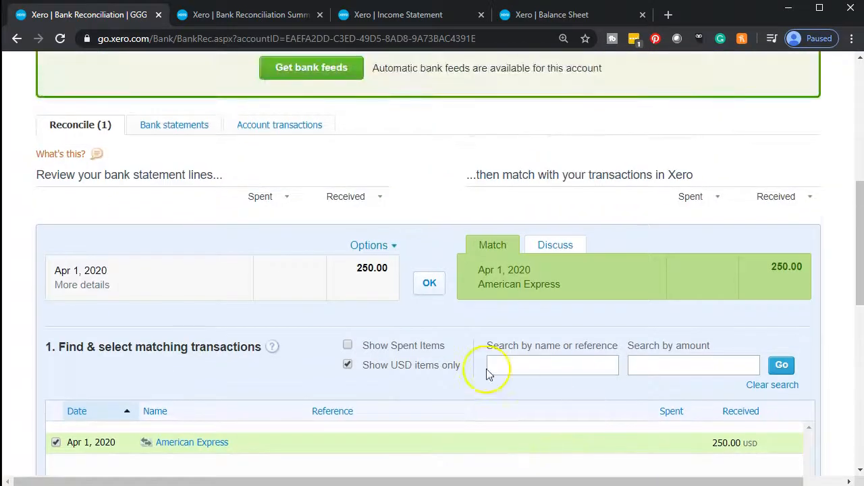
click(430, 285)
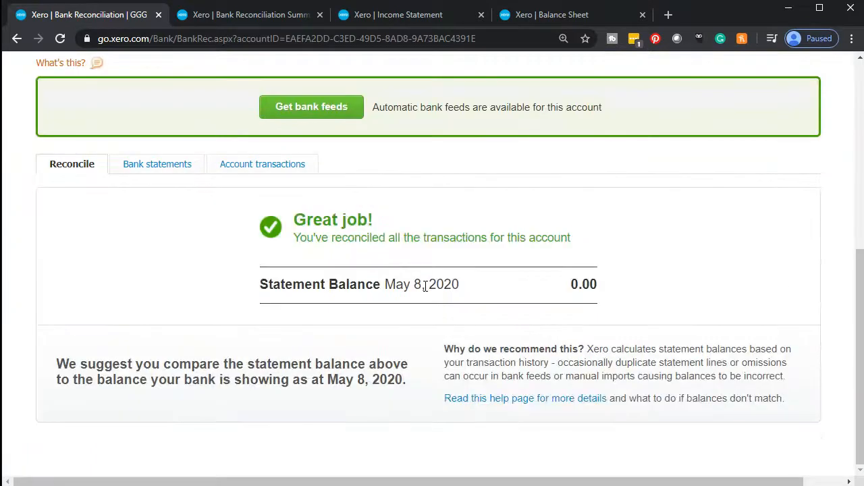
Update the Apr 30, 2020 Balance Sheet and examine the Credit Card Clearing amount under current liabilities
click(553, 14)
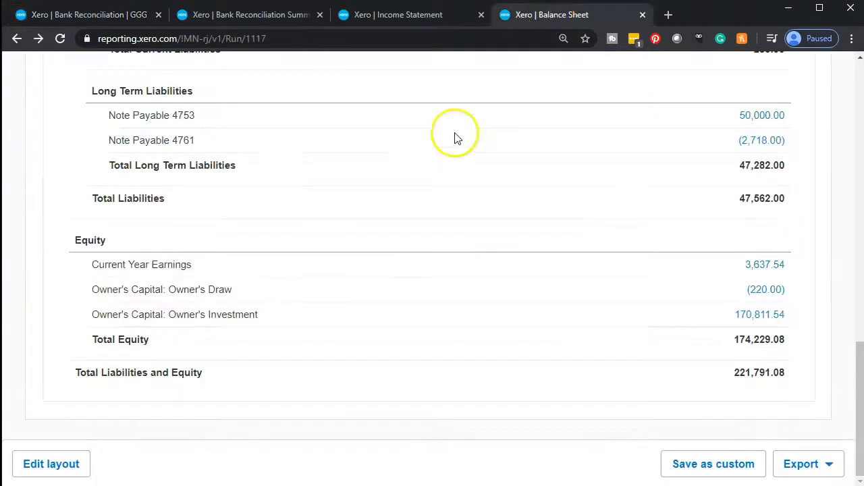
scroll(454, 138, up, 15)
click(426, 230)
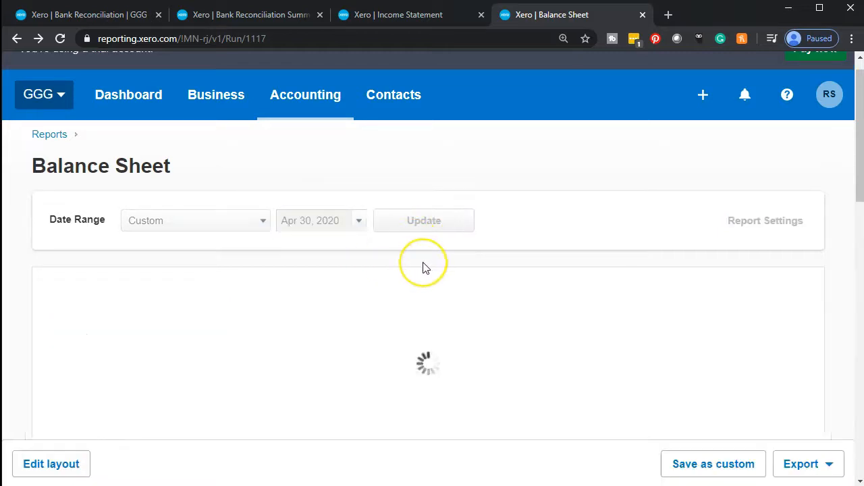
scroll(424, 264, down, 5)
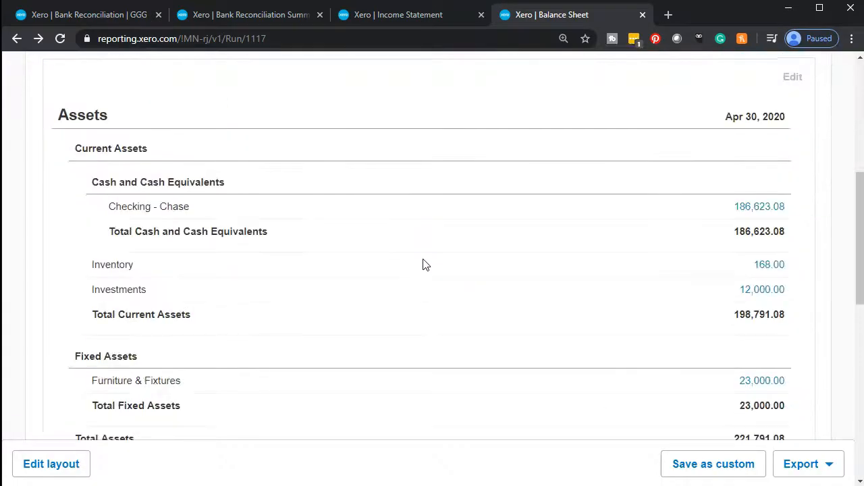
scroll(423, 264, down, 5)
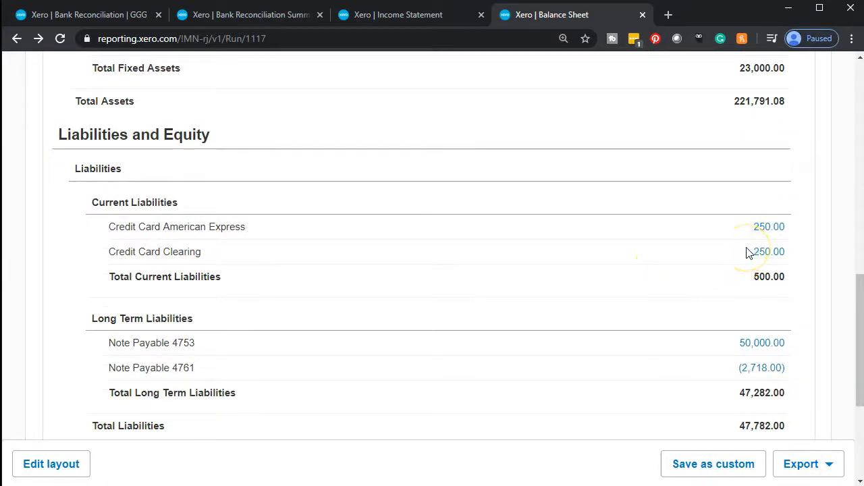
click(761, 249)
Switch to the Credit Card.xlsx workbook in Excel and check the statement's balance as of April 1
click(440, 485)
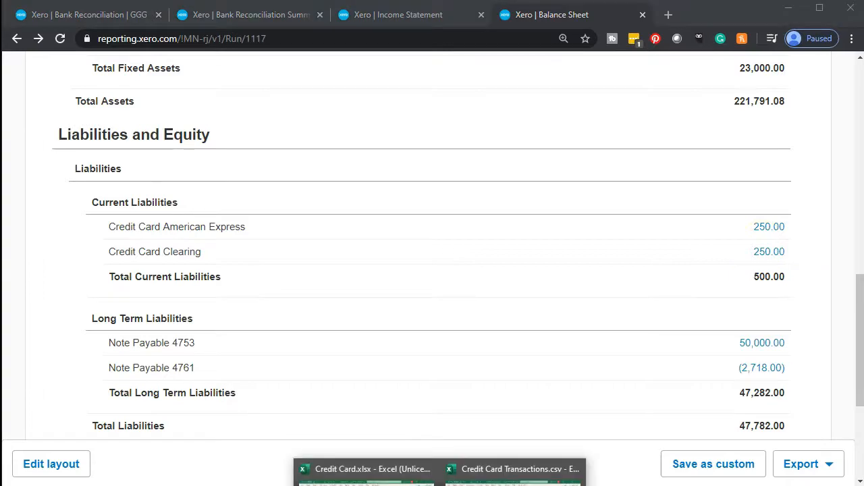
click(364, 473)
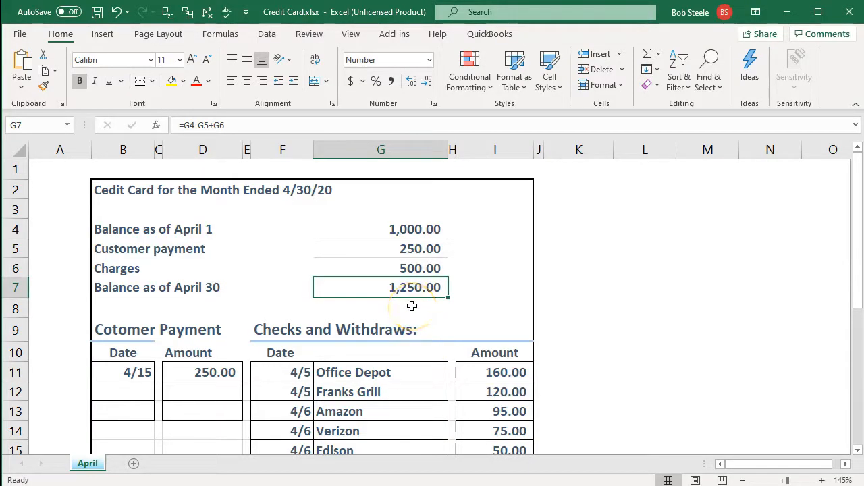
click(441, 232)
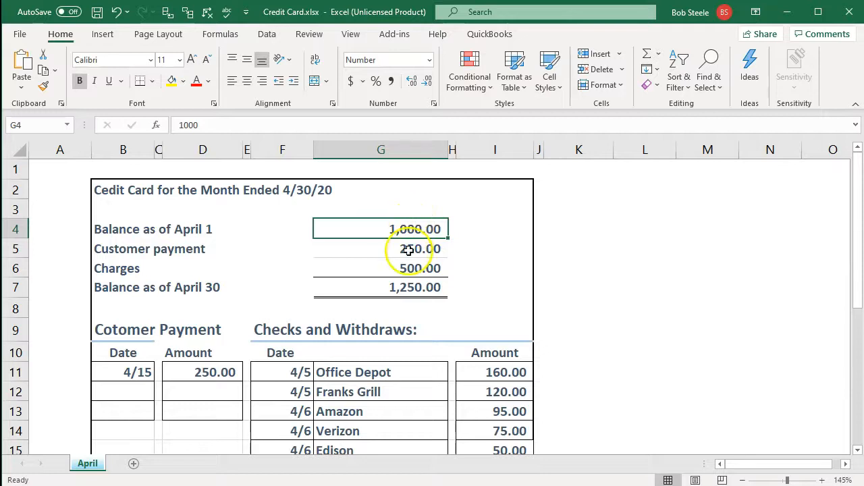
Check the customer payment in the card statement, then switch back to Xero's Balance Sheet and examine the Credit Card Clearing amount
click(412, 249)
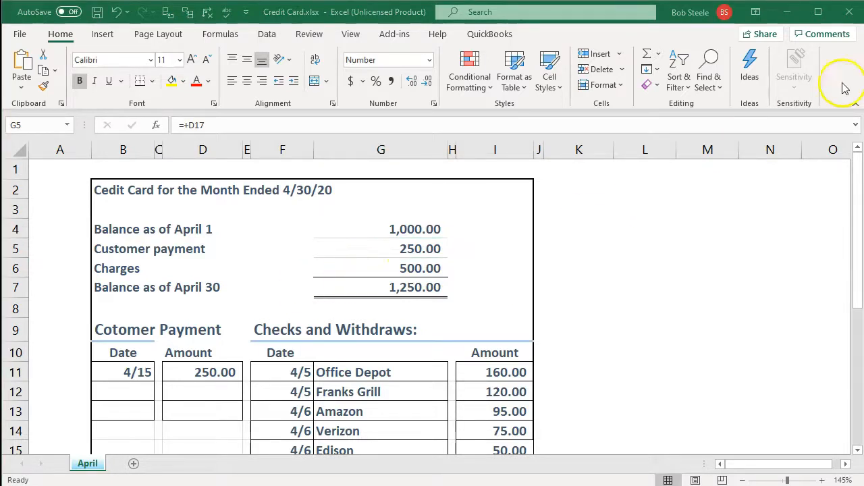
click(790, 14)
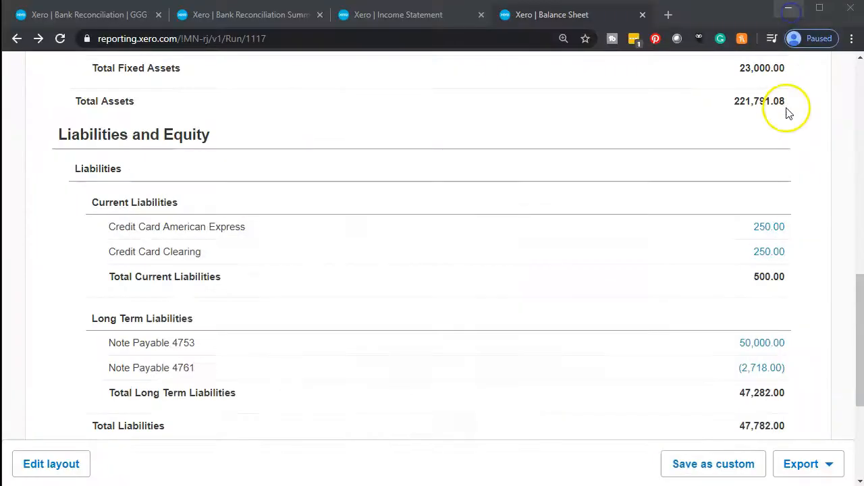
click(762, 254)
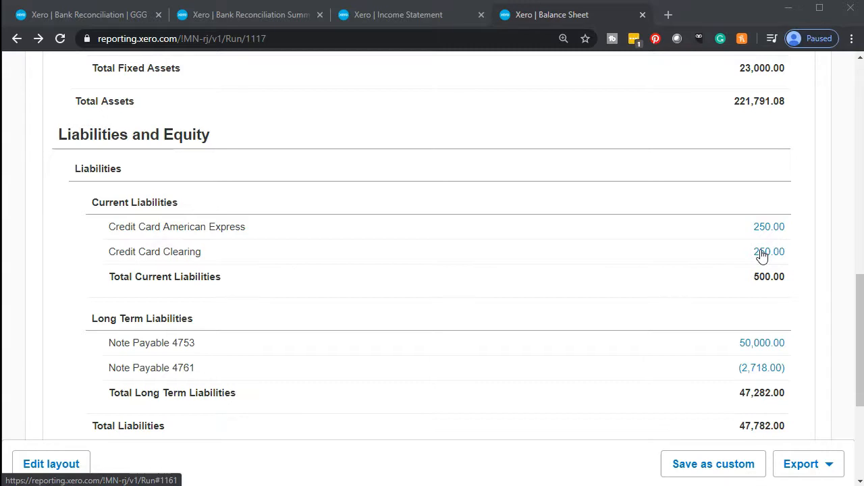
click(763, 255)
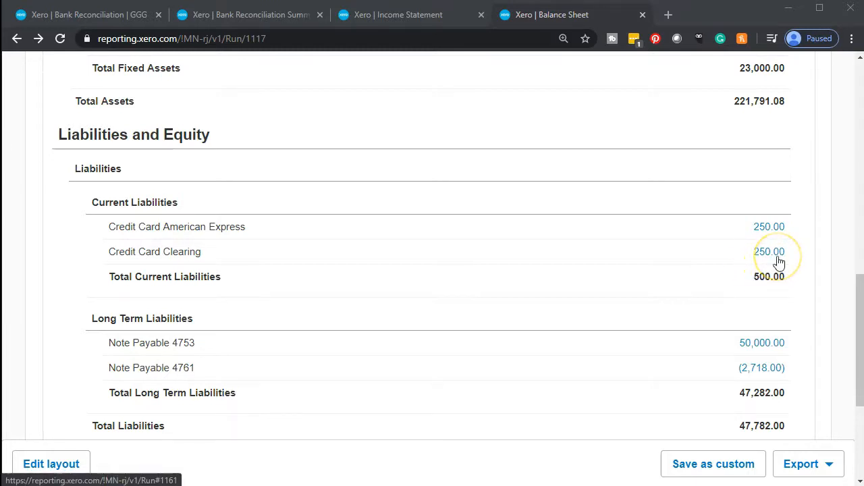
click(777, 255)
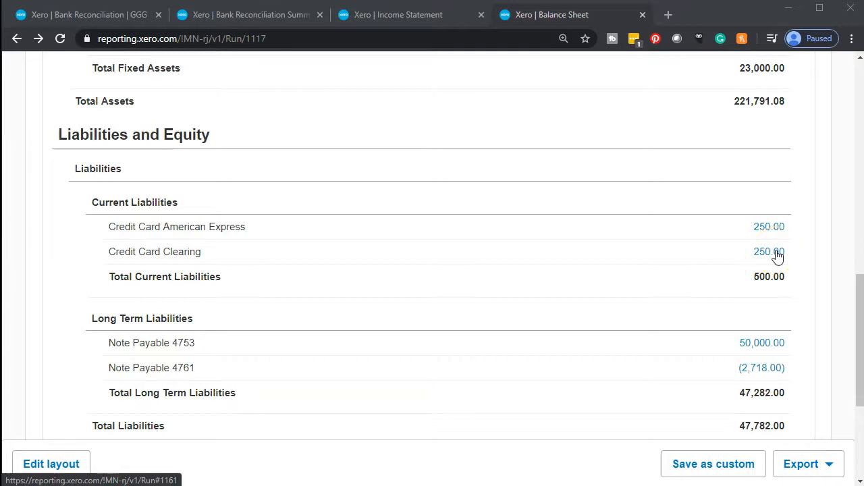
click(766, 262)
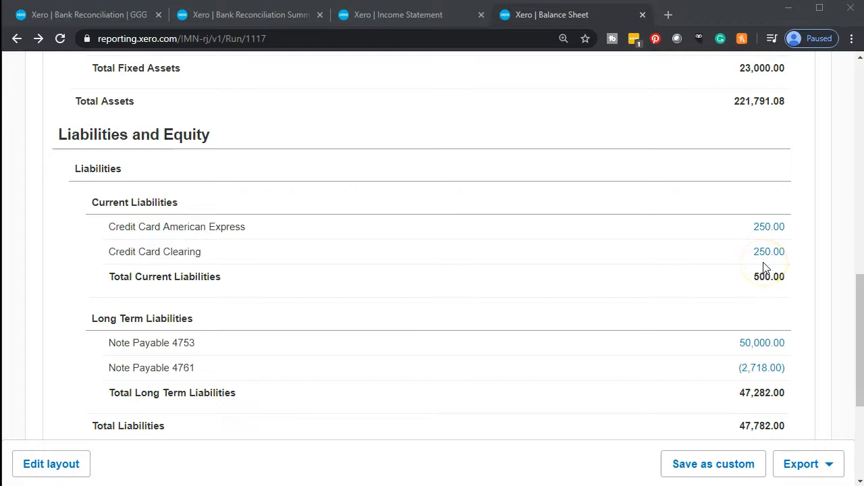
click(775, 263)
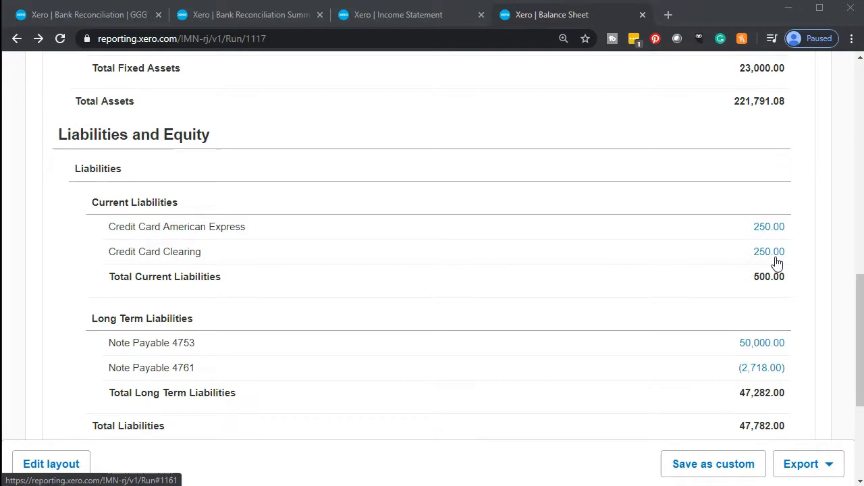
Update the Income Statement for Apr 1 to Dec 31, 2020 and examine the operating expenses
click(413, 16)
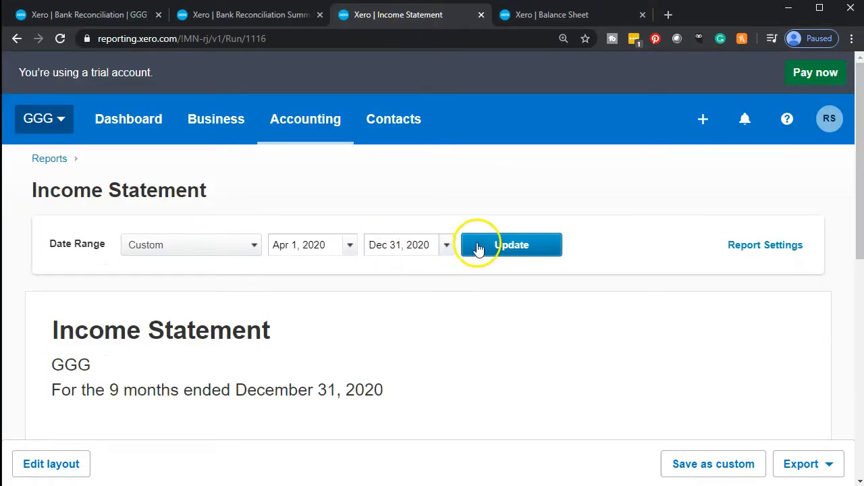
click(478, 248)
scroll(479, 250, down, 4)
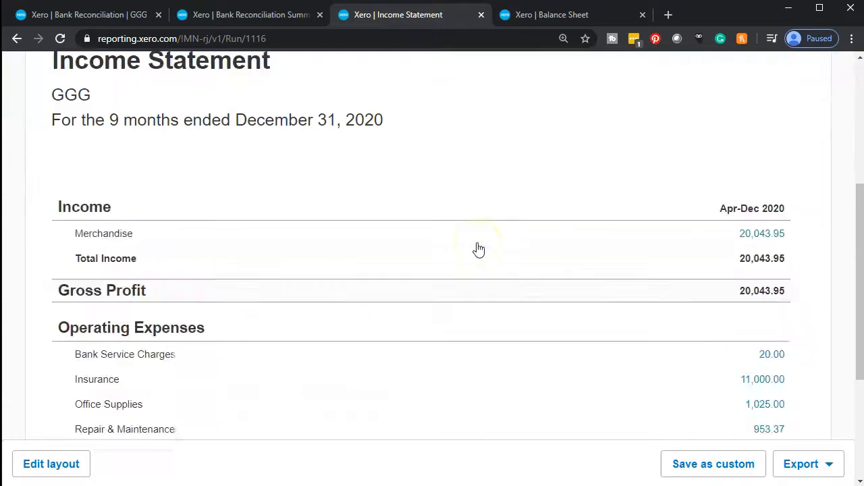
scroll(479, 250, down, 3)
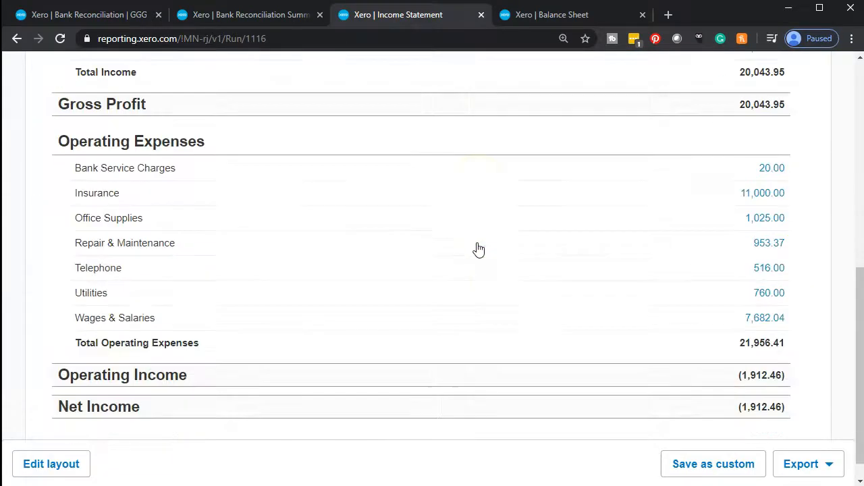
click(131, 267)
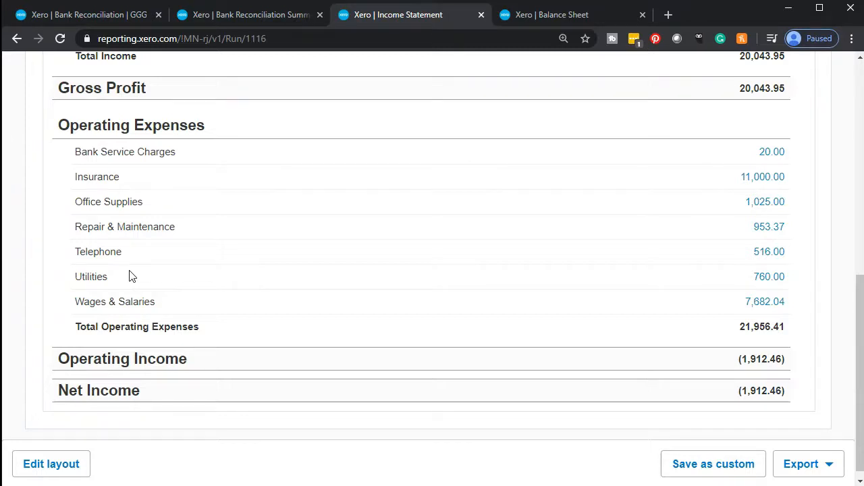
Update the Apr 30, 2020 Bank Reconciliation Summary for Credit Card American Express and compare its balance with the Balance Sheet
click(248, 18)
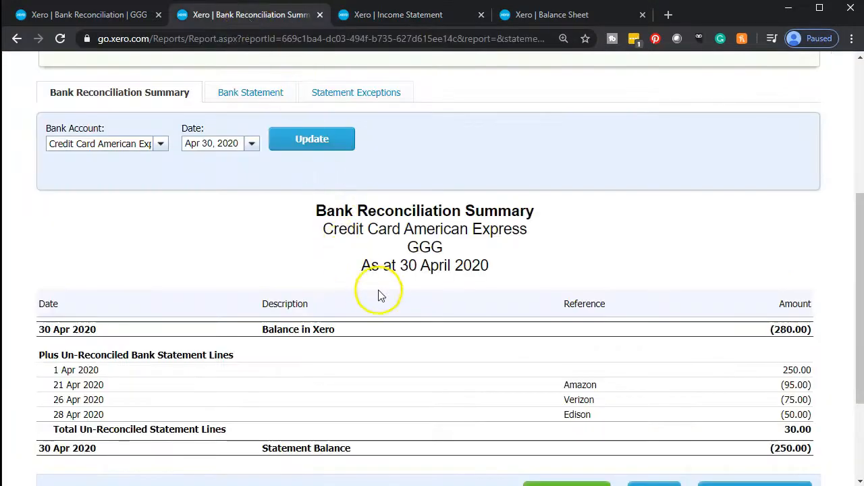
scroll(381, 297, down, 1)
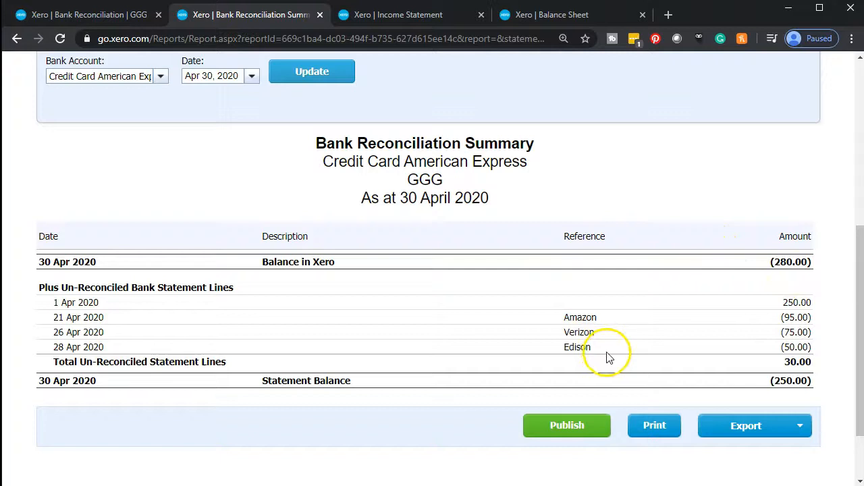
click(338, 80)
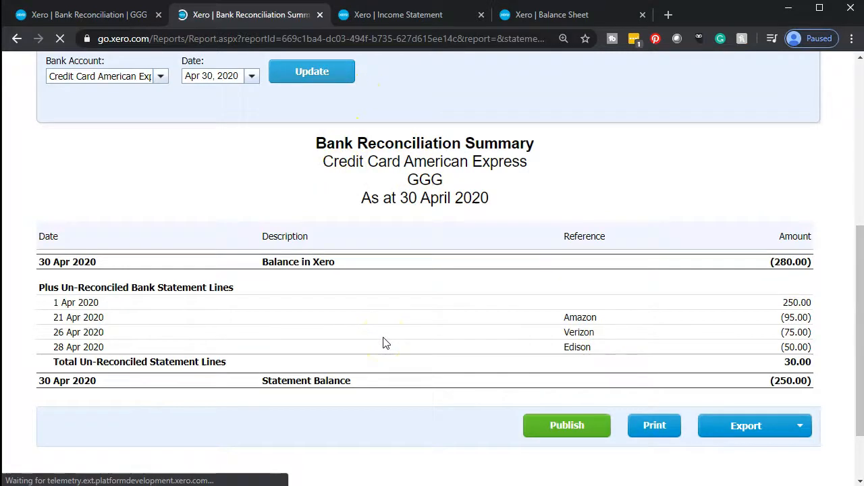
scroll(383, 337, down, 4)
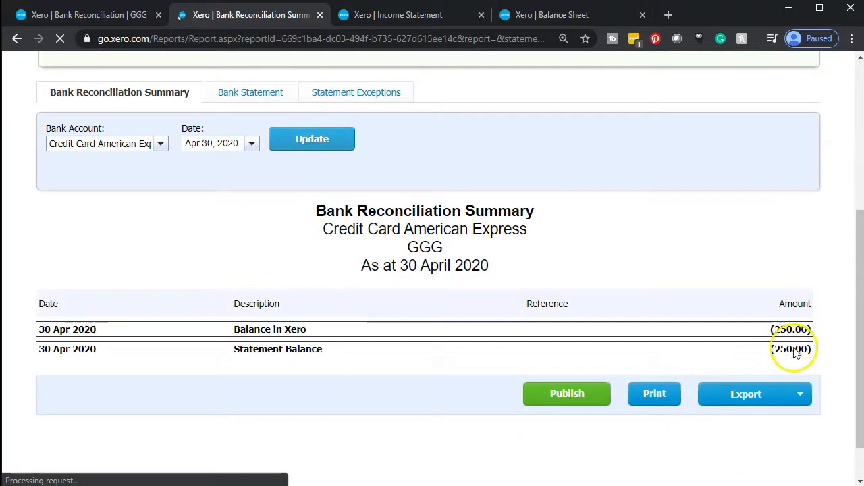
click(578, 15)
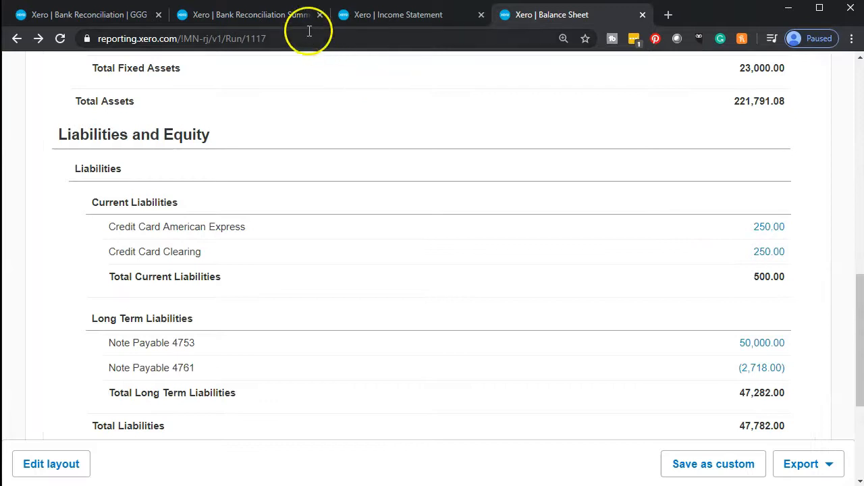
click(280, 15)
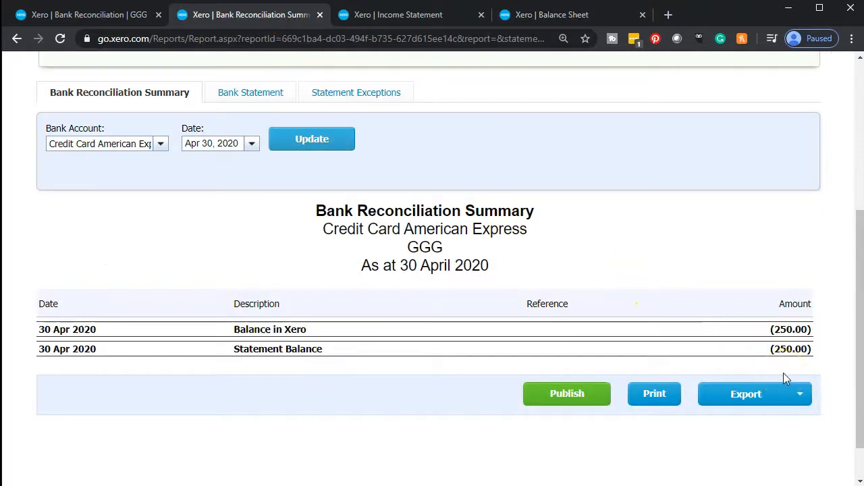
Switch to the Credit Card.xlsx workbook in Excel to check the April 1 balance, then return to the reconciliation summary in Xero
click(439, 485)
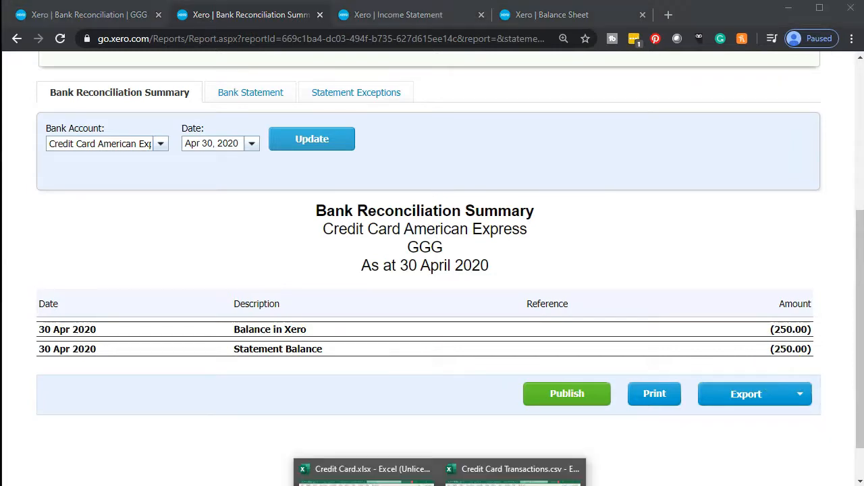
click(368, 474)
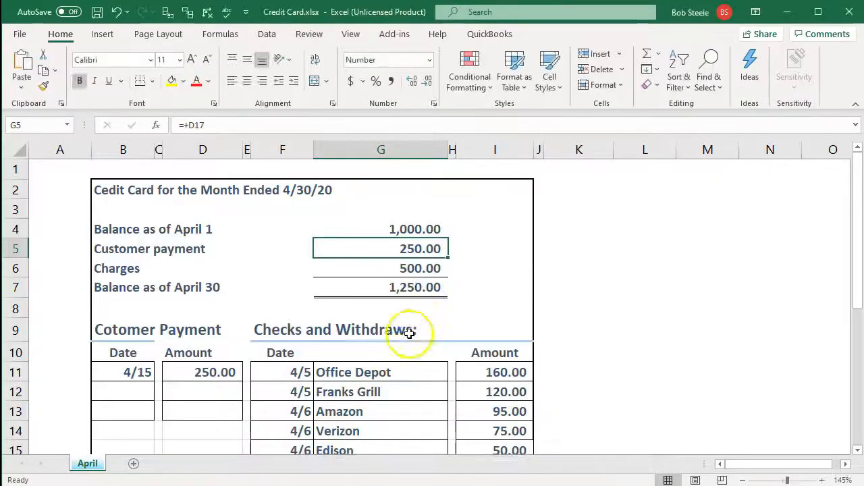
click(409, 229)
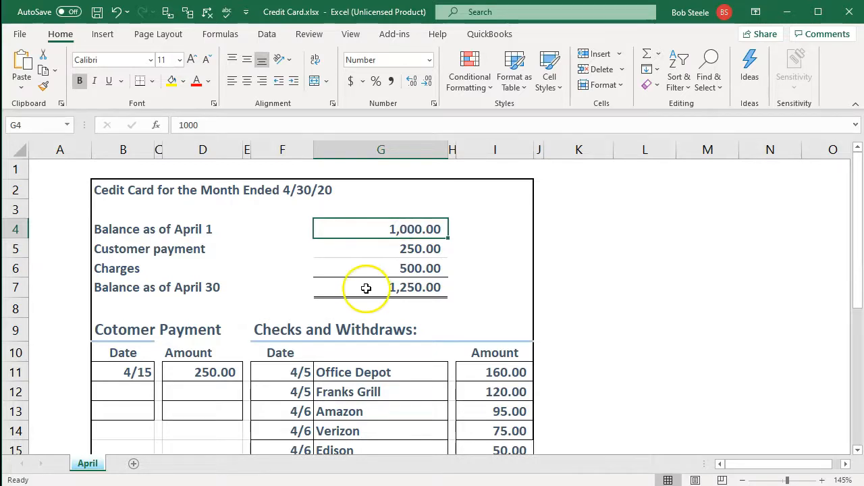
click(787, 11)
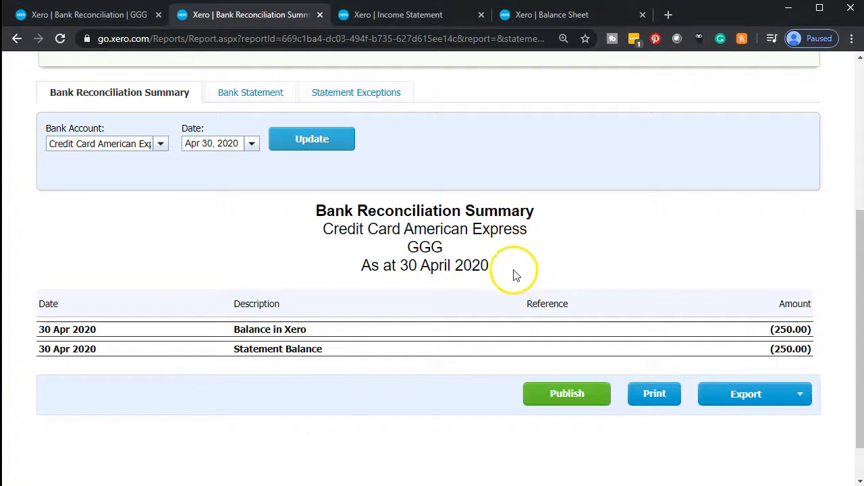
Review the imported bank statement lines of the Credit Card American Express account and their reconciliation status
click(108, 20)
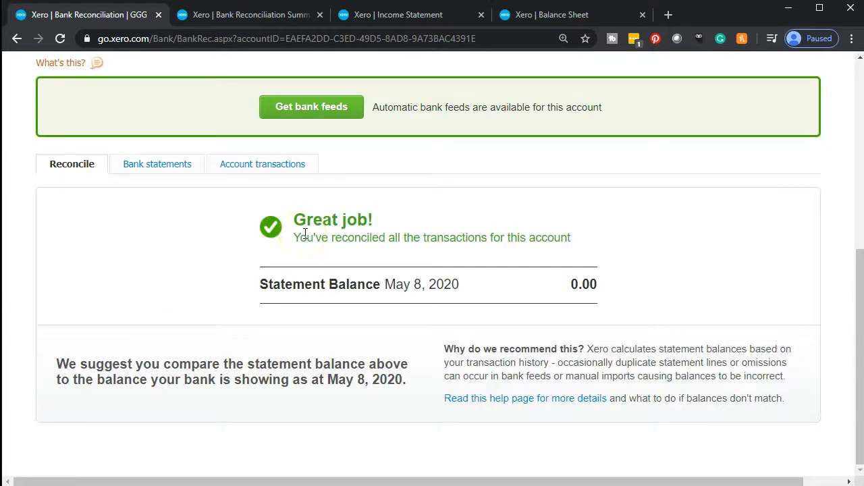
click(160, 171)
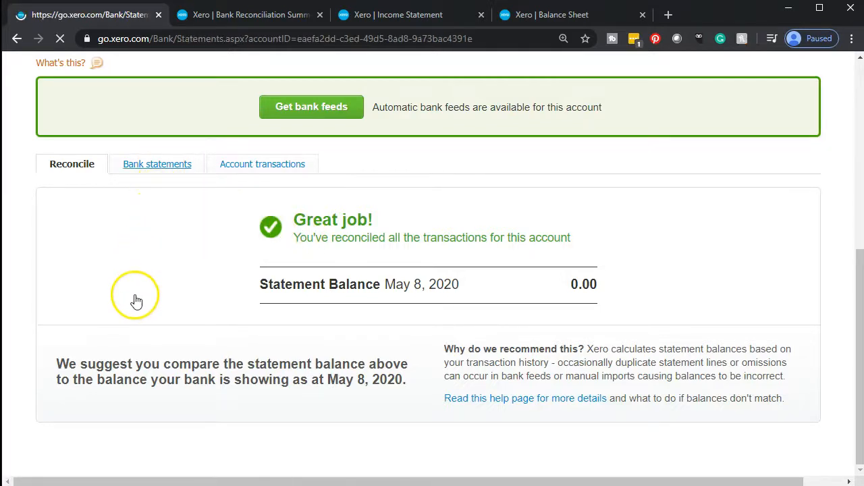
scroll(120, 328, down, 1)
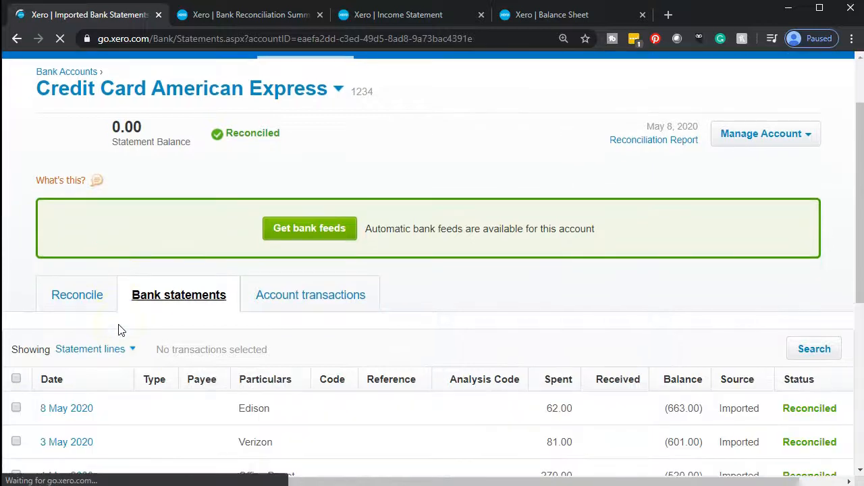
scroll(513, 331, down, 5)
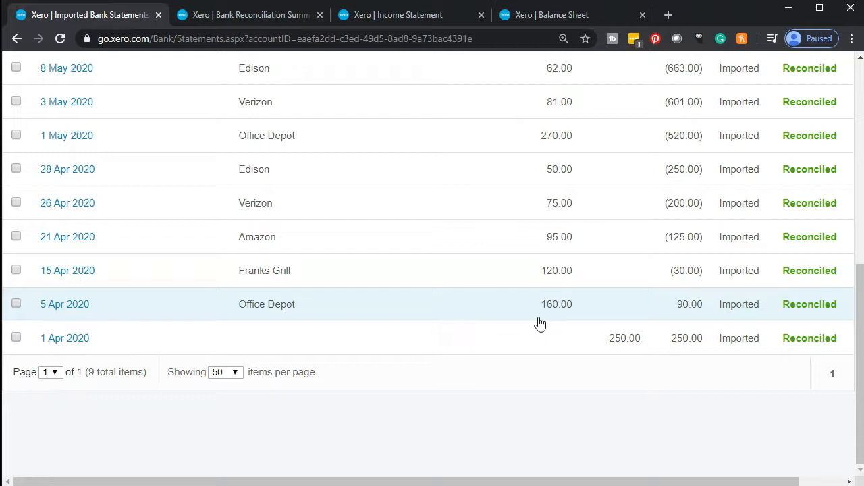
scroll(541, 324, up, 2)
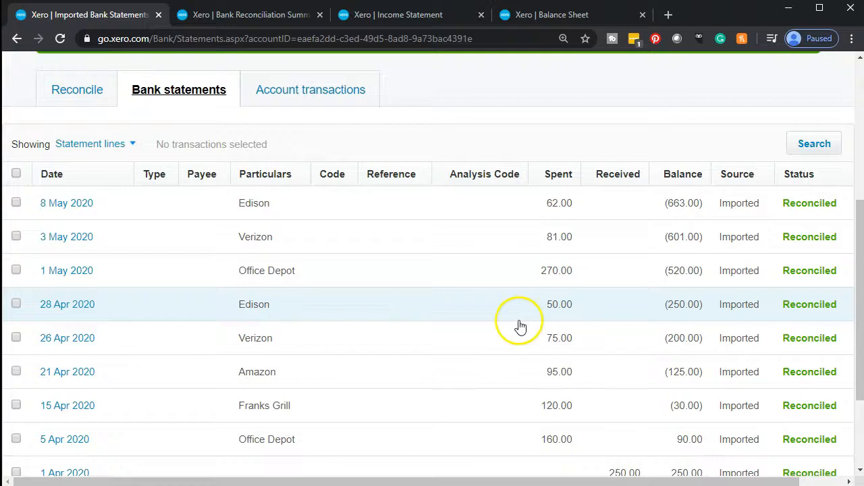
Review the Credit Card American Express account transactions from Apr 1 to May 8, 2020 and their reconciliation status
click(302, 98)
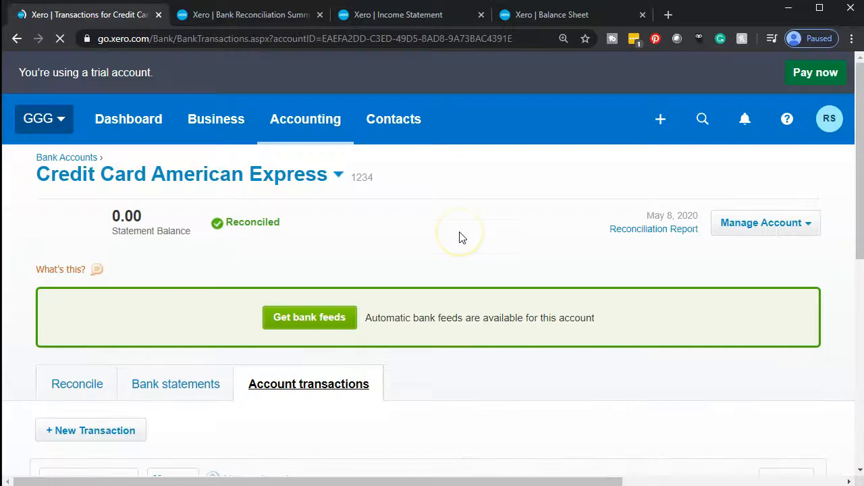
scroll(459, 237, down, 6)
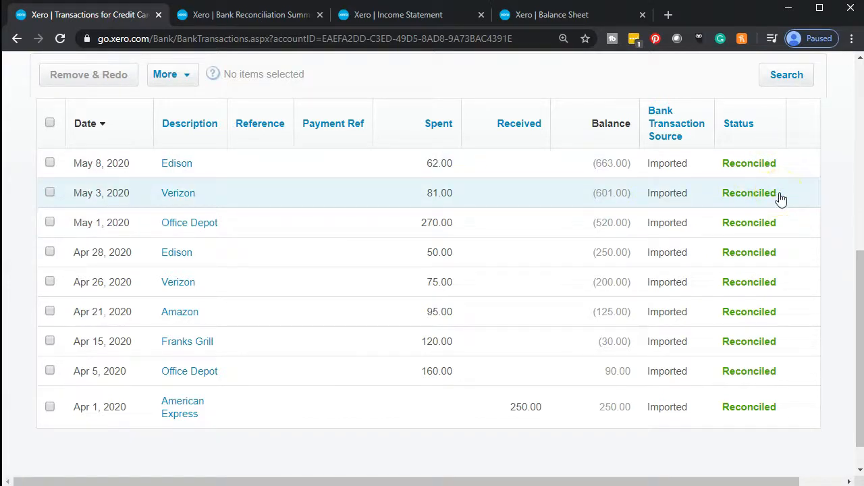
click(656, 252)
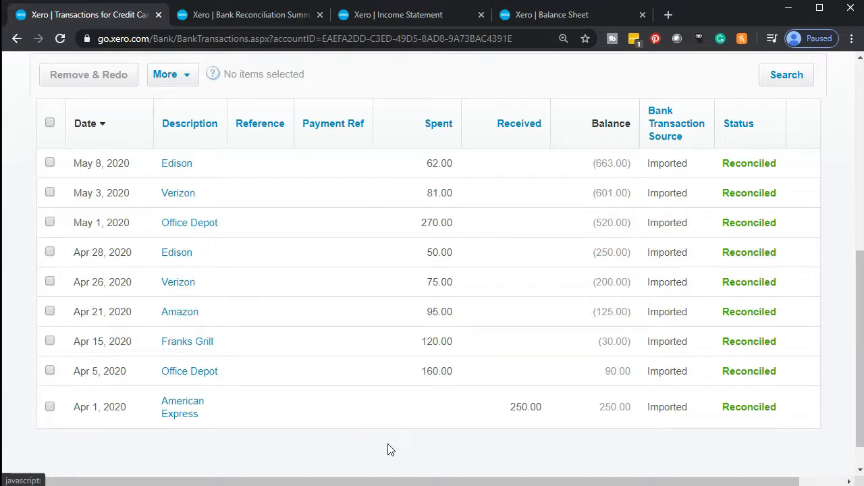
click(277, 478)
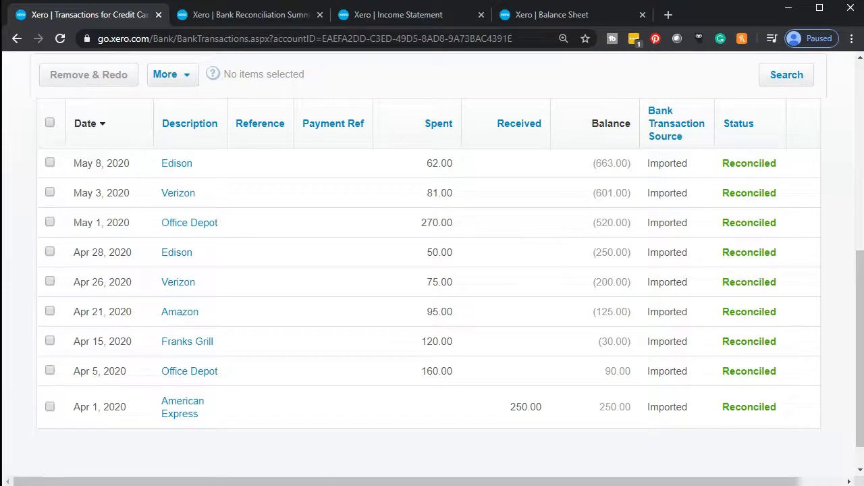